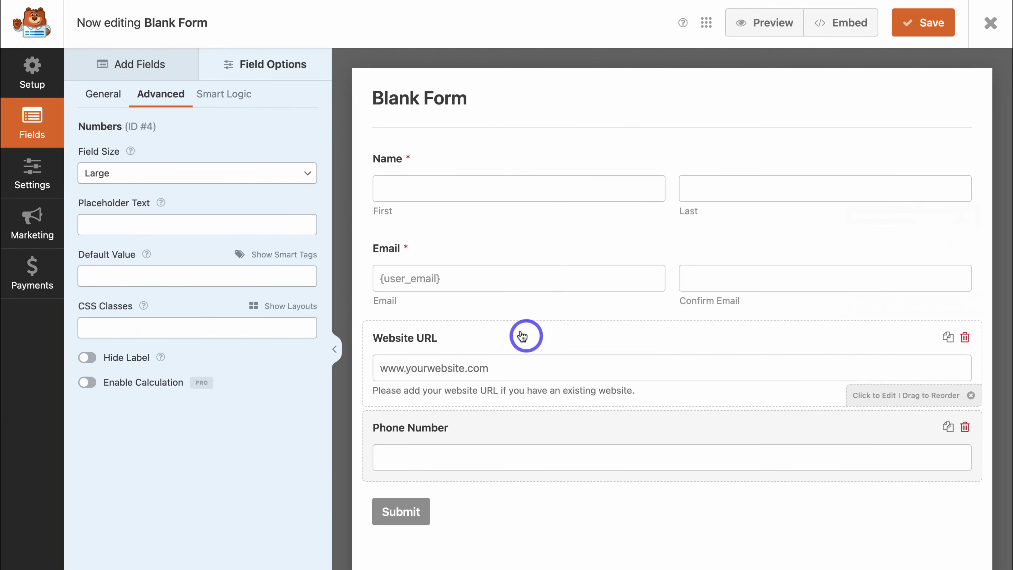
- Assign the Website URL field to the first half of a two-column layout
{"action": "left_click", "coordinate": [518, 343]}
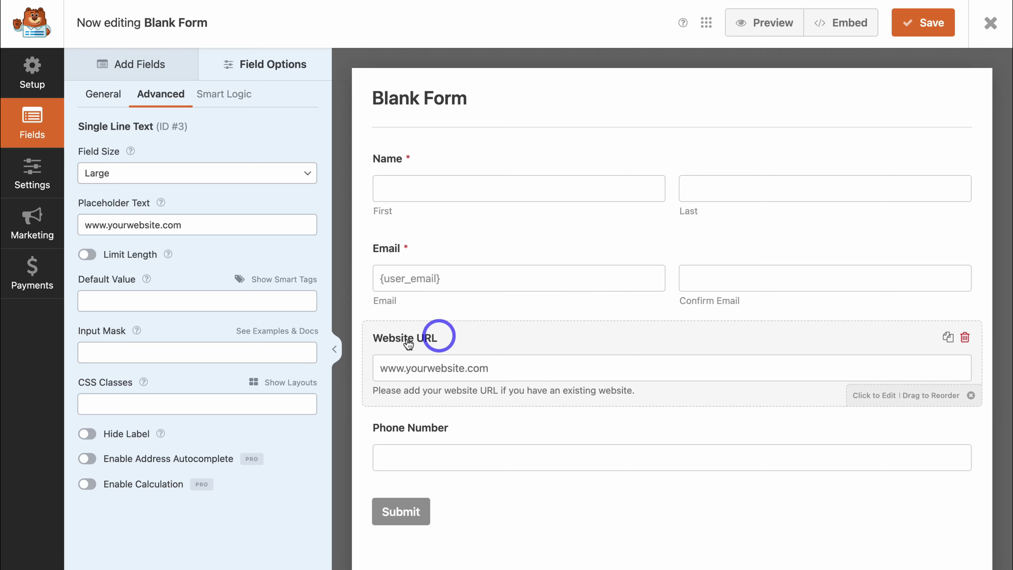
{"action": "left_click", "coordinate": [297, 383]}
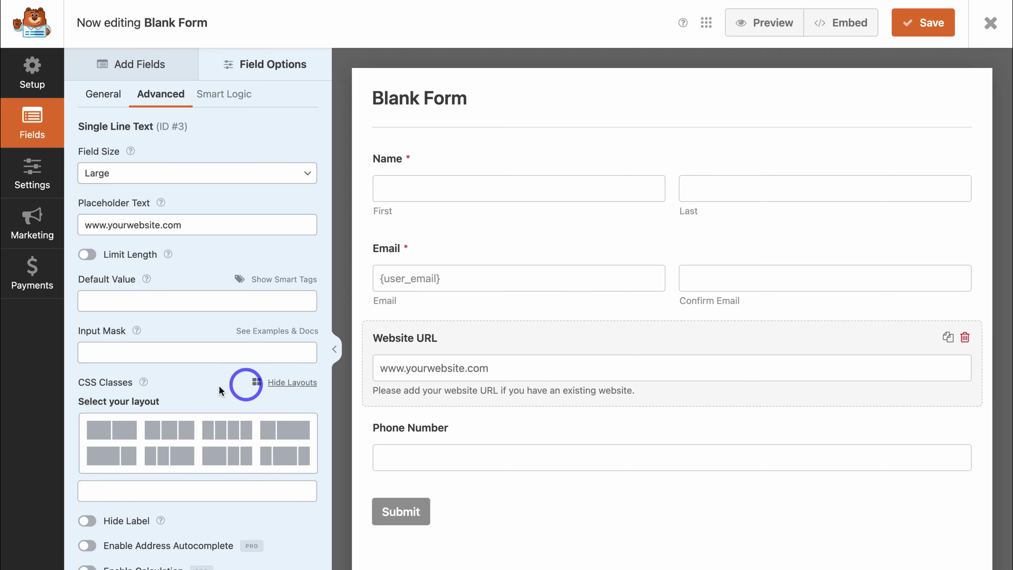
{"action": "left_click", "coordinate": [118, 431]}
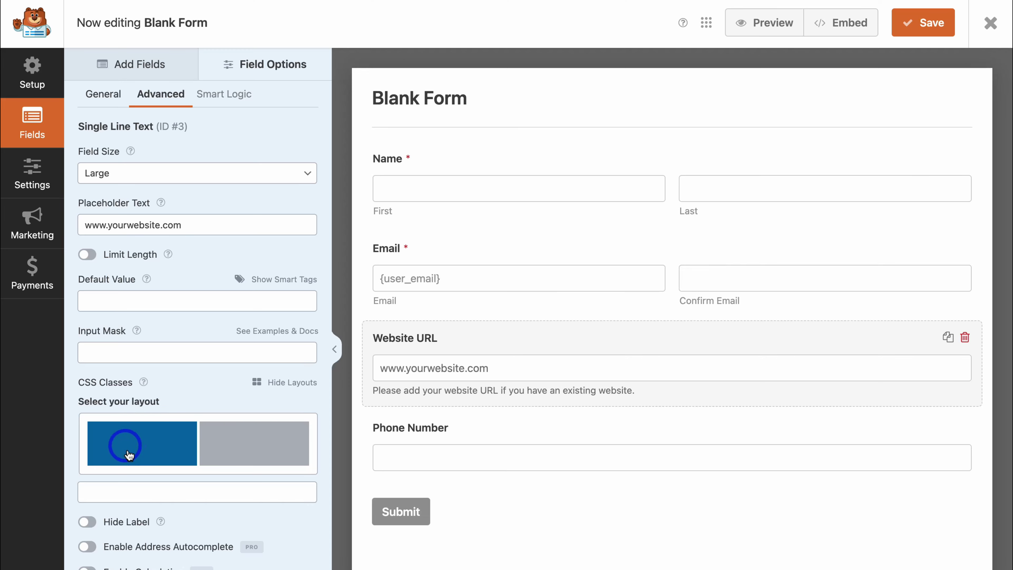
{"action": "left_click", "coordinate": [139, 451]}
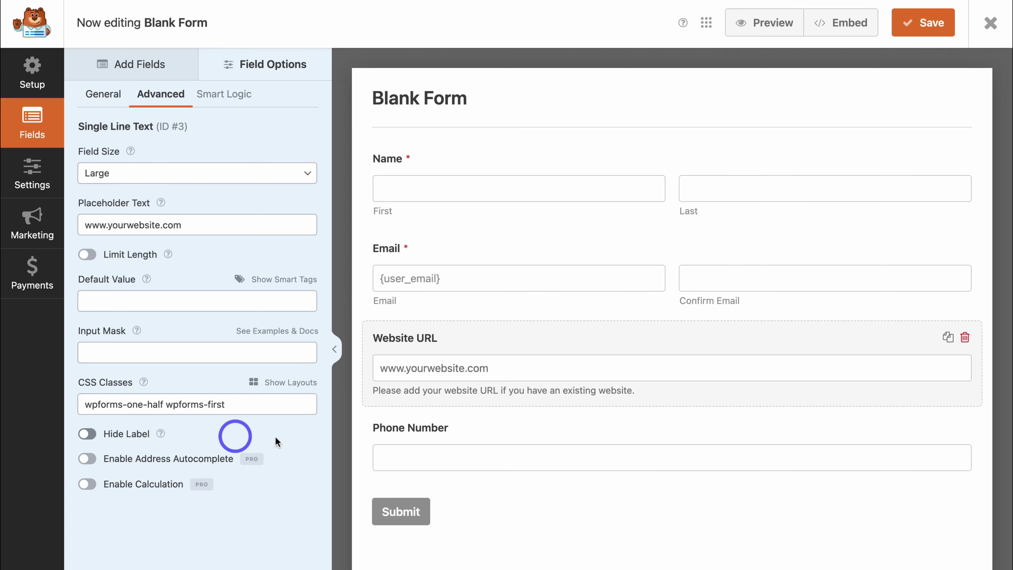
- Assign the Phone Number field to the second half of a two-column layout, and preview the saved form
{"action": "left_click", "coordinate": [532, 432]}
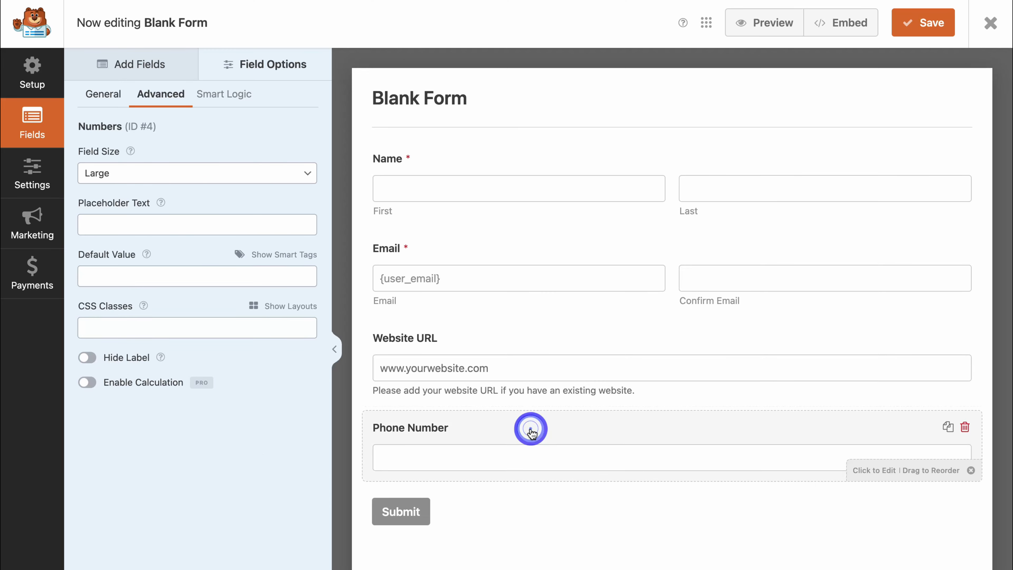
{"action": "left_click", "coordinate": [292, 308]}
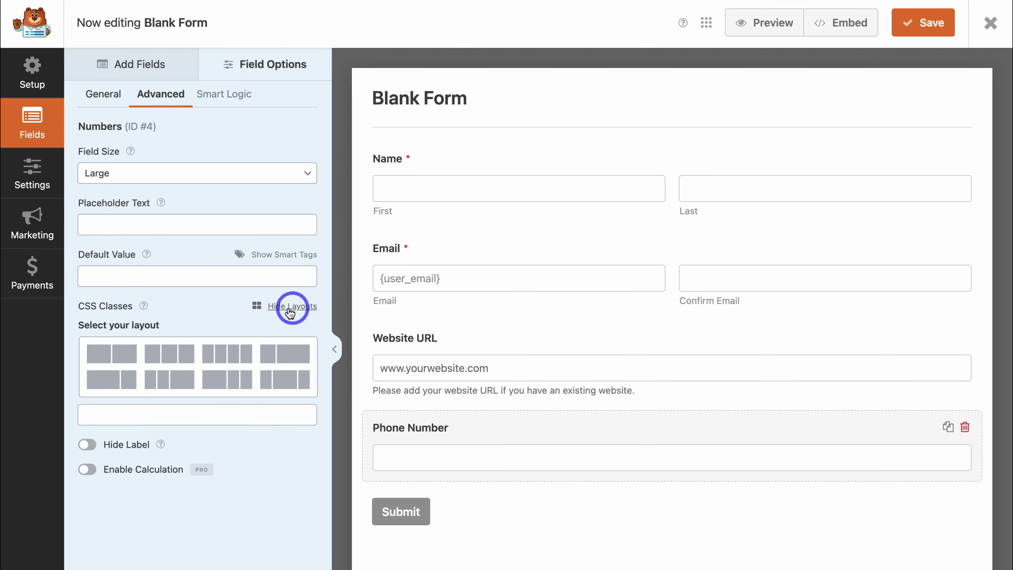
{"action": "left_click", "coordinate": [124, 353]}
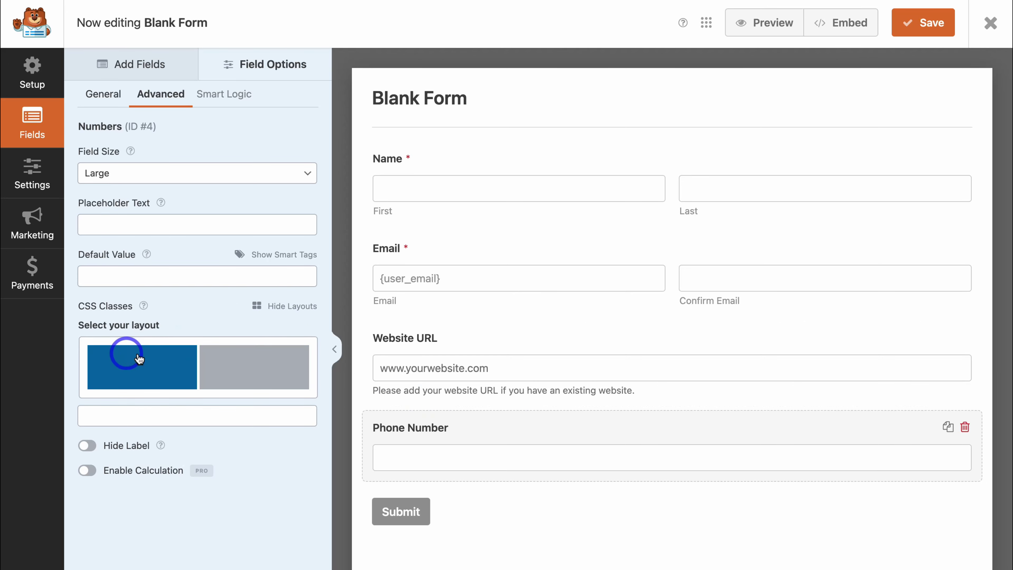
{"action": "left_click", "coordinate": [256, 355]}
{"action": "left_click", "coordinate": [259, 369]}
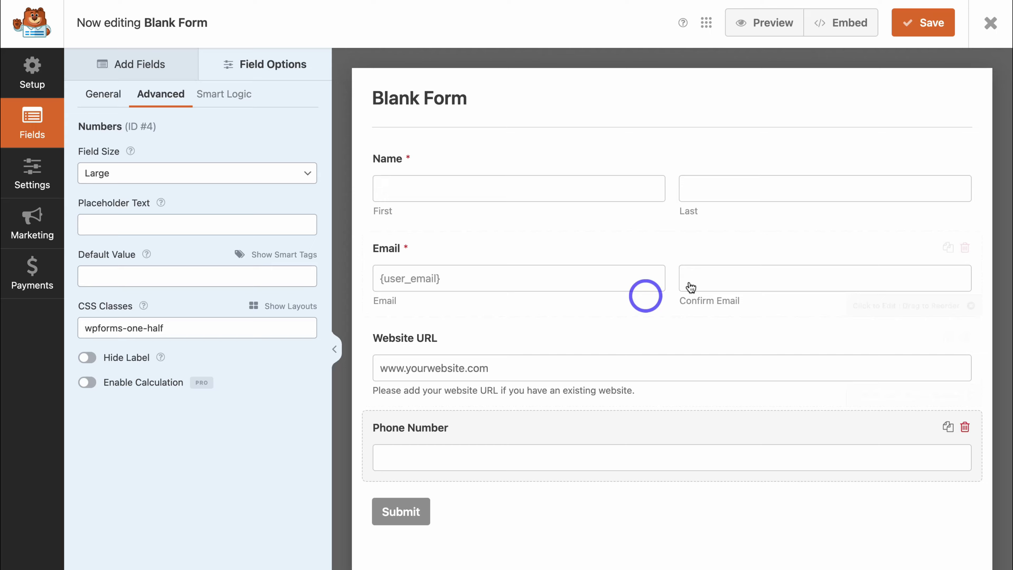
{"action": "left_click", "coordinate": [909, 36]}
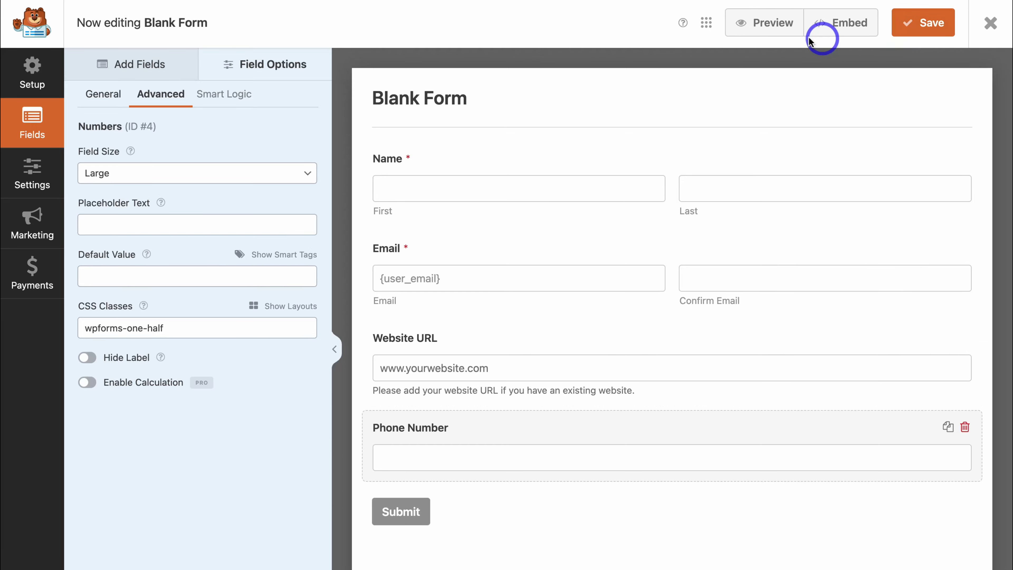
{"action": "left_click", "coordinate": [764, 30]}
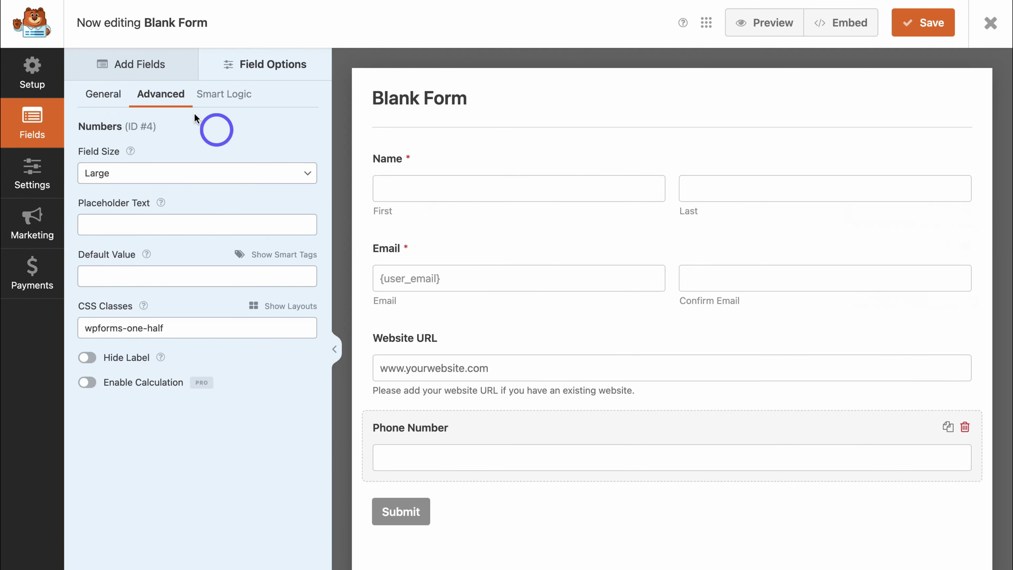
- Add a Multiple Choice field below Phone Number labelled "What Service Are You Interested In?" with choices SEO, Paid Ads and Website Design
{"action": "left_click", "coordinate": [169, 70]}
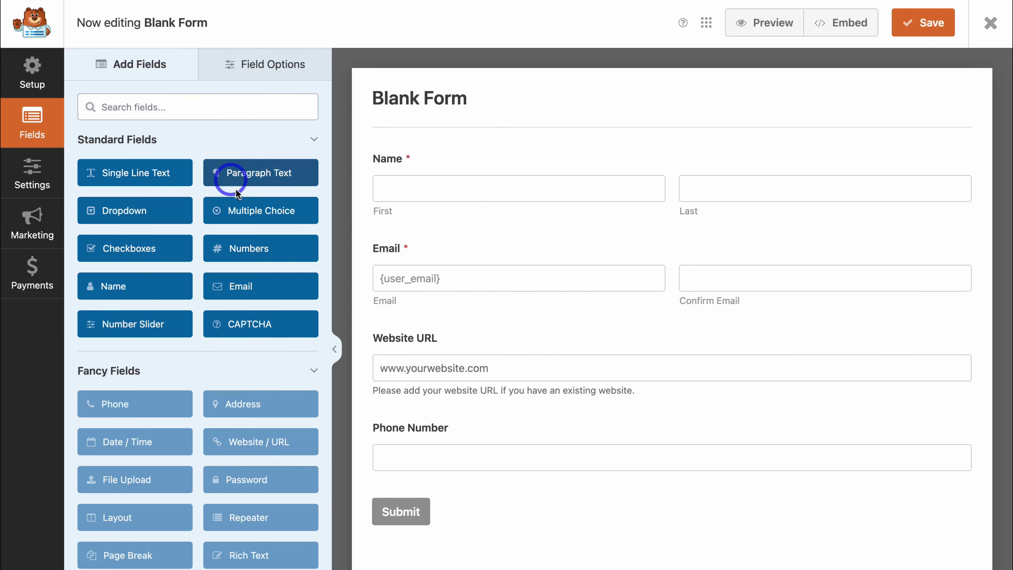
{"action": "left_click_drag", "start_coordinate": [269, 219], "coordinate": [567, 523]}
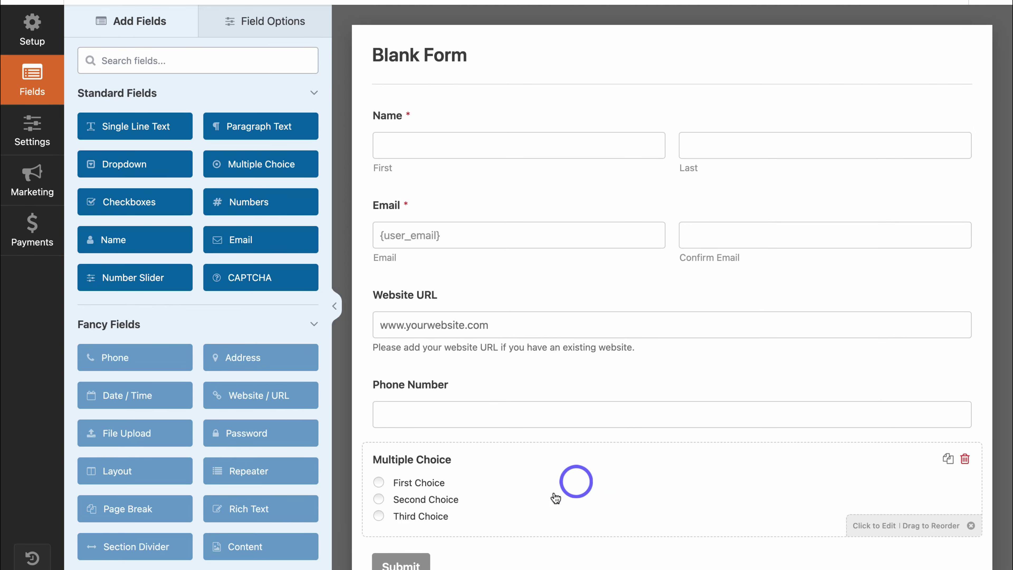
{"action": "left_click", "coordinate": [588, 488]}
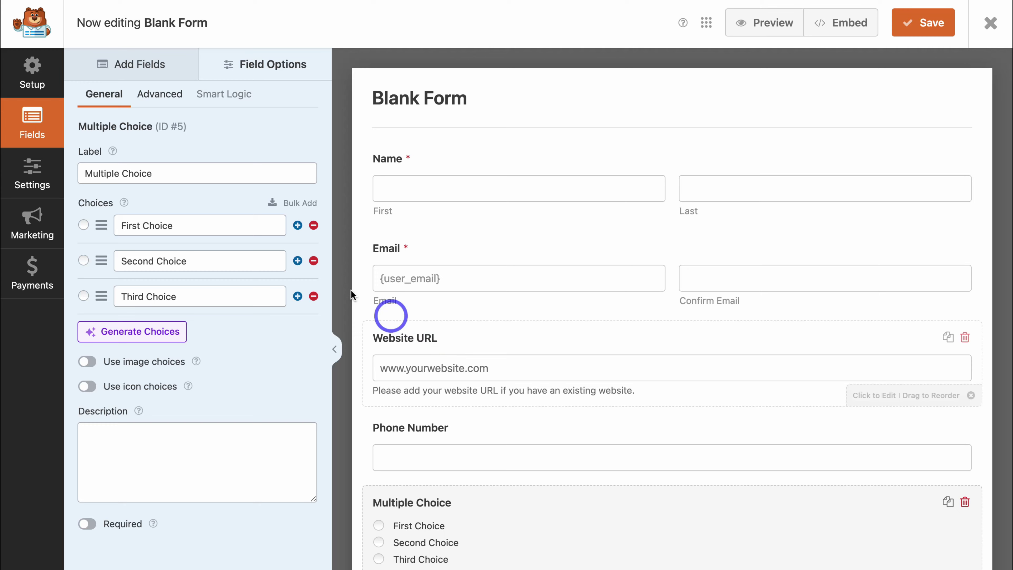
{"action": "triple_click", "coordinate": [164, 176]}
{"action": "type", "text": "What Service Are You Interested In?"}
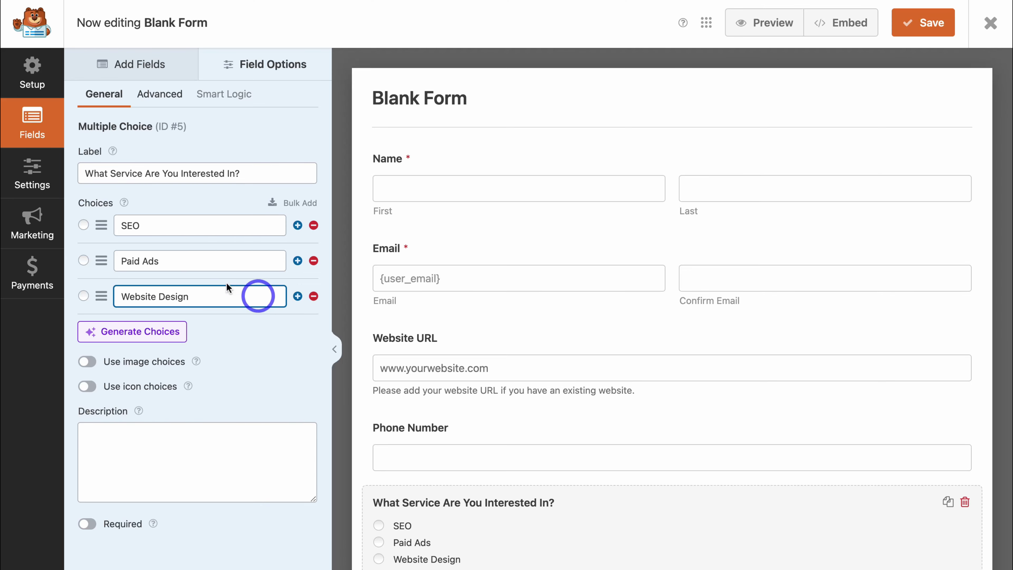
- Add an extra choice after Website Design in the service question and remove it again
{"action": "mouse_move", "coordinate": [102, 257]}
{"action": "left_mouse_down"}
{"action": "mouse_move", "coordinate": [97, 219]}
{"action": "mouse_move", "coordinate": [102, 264]}
{"action": "left_mouse_up"}
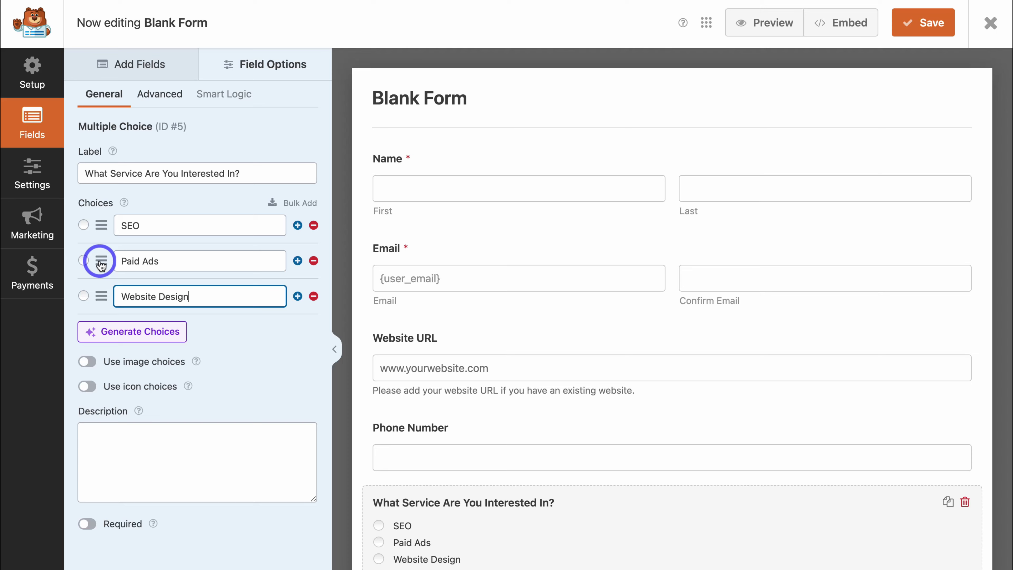
{"action": "left_click", "coordinate": [298, 296]}
{"action": "left_click", "coordinate": [313, 332]}
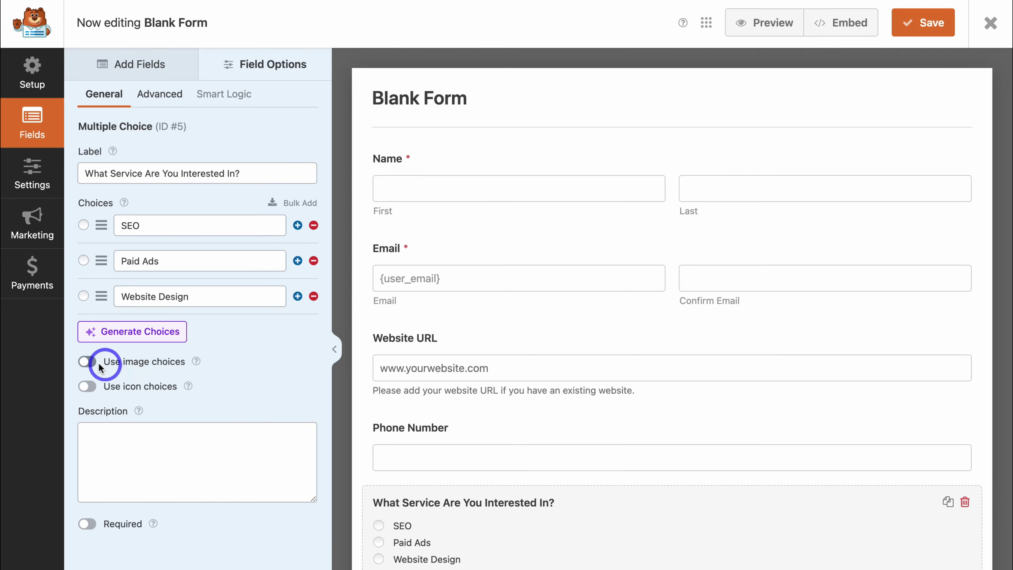
- Enable image choices and give the SEO choice the image 4.png with alt text, title and description "SEO Service"
{"action": "left_click", "coordinate": [87, 363]}
{"action": "left_click", "coordinate": [232, 322]}
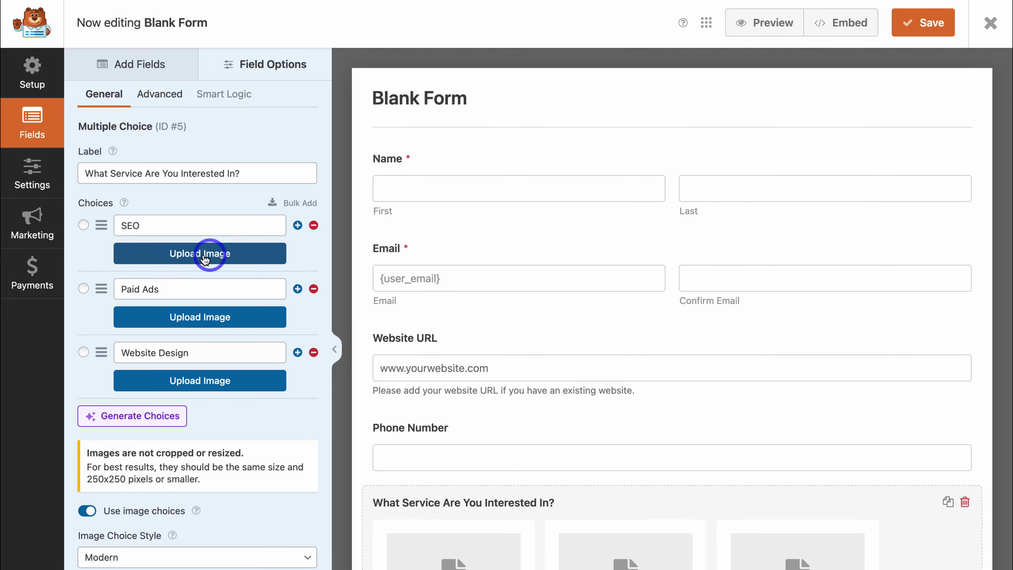
{"action": "left_click", "coordinate": [235, 257]}
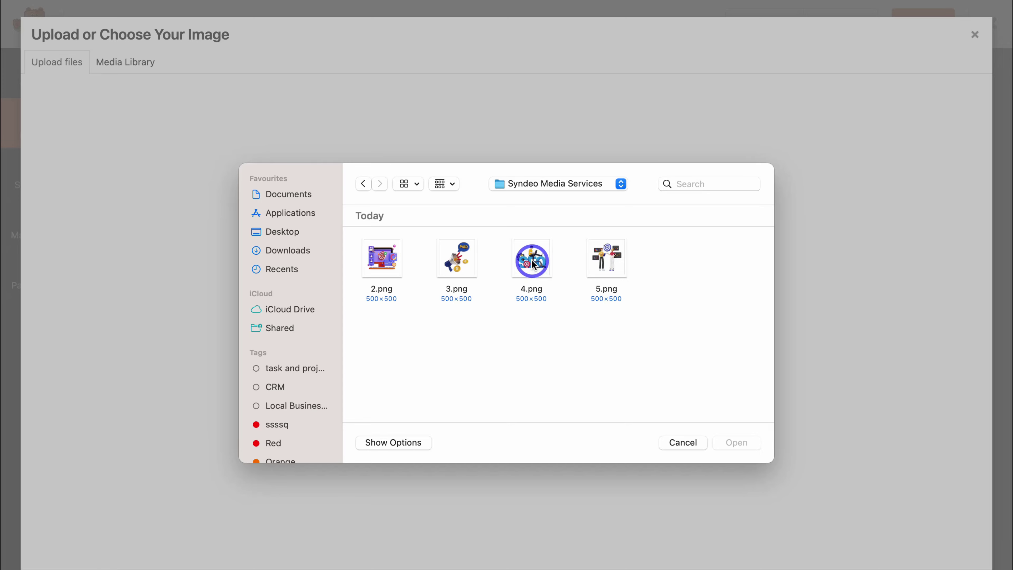
{"action": "left_click", "coordinate": [531, 257]}
{"action": "left_click", "coordinate": [735, 443]}
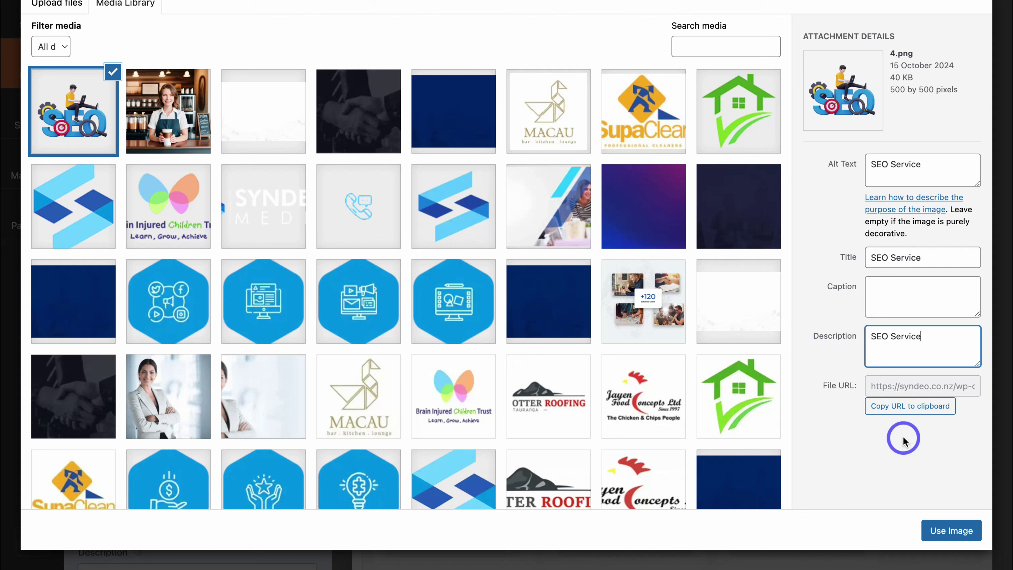
{"action": "left_click", "coordinate": [952, 531]}
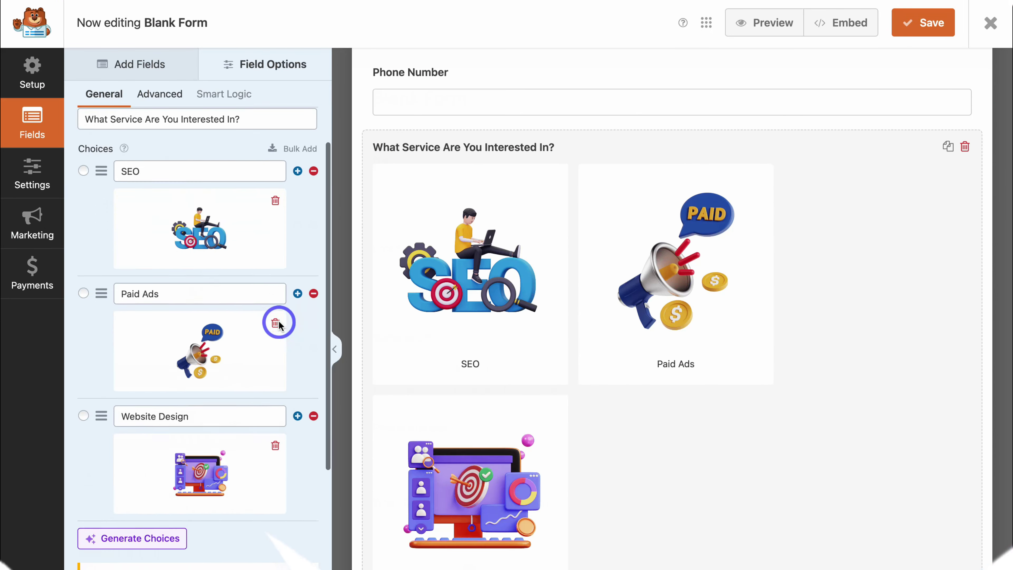
- Set the service question's choice layout to Three Columns and save the form
{"action": "scroll", "coordinate": [278, 323], "scroll_direction": "up", "scroll_amount": 1}
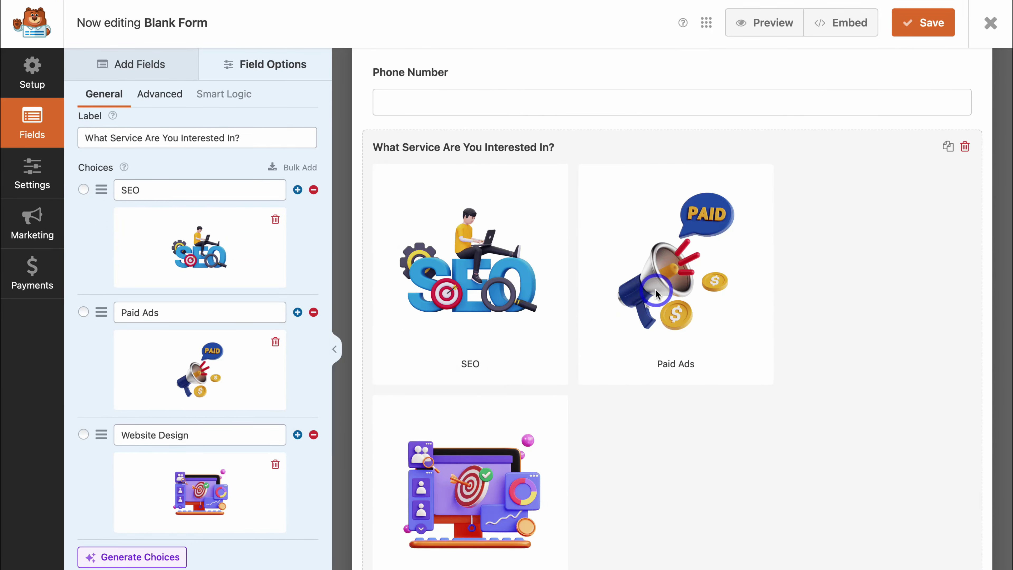
{"action": "scroll", "coordinate": [486, 478], "scroll_direction": "down", "scroll_amount": 2}
{"action": "scroll", "coordinate": [226, 402], "scroll_direction": "down", "scroll_amount": 5}
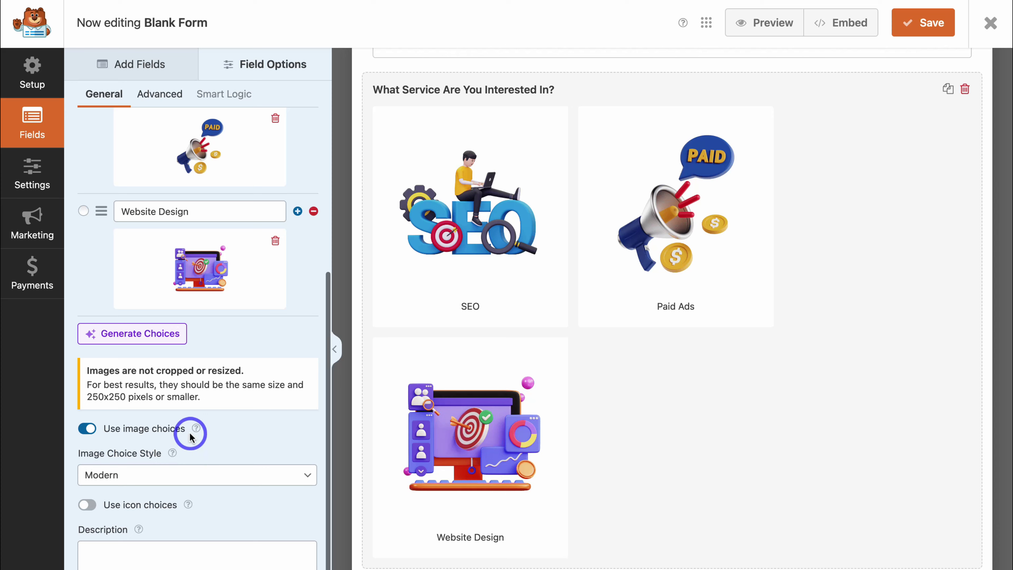
{"action": "scroll", "coordinate": [192, 433], "scroll_direction": "up", "scroll_amount": 5}
{"action": "left_click", "coordinate": [155, 107]}
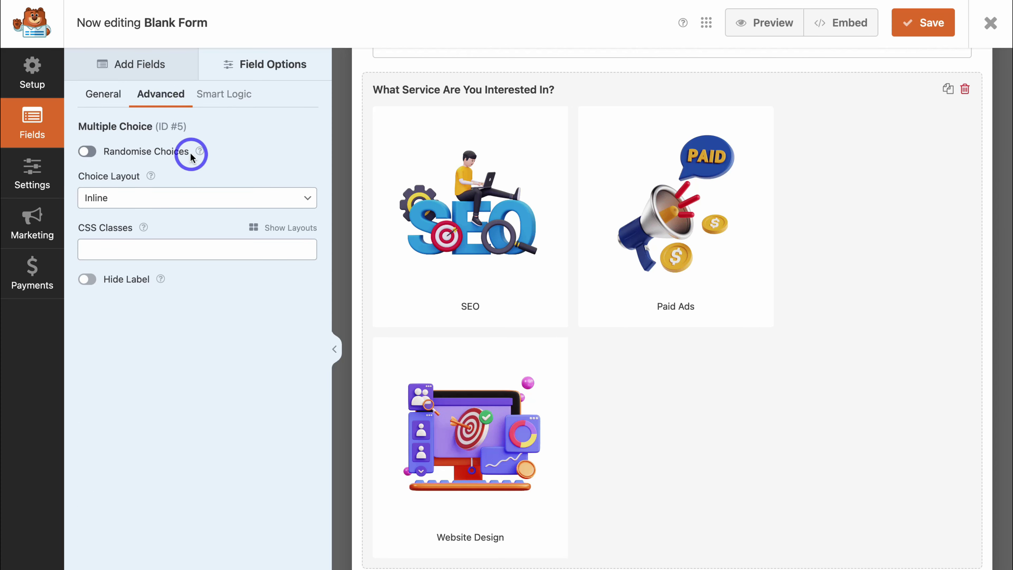
{"action": "left_click", "coordinate": [132, 201]}
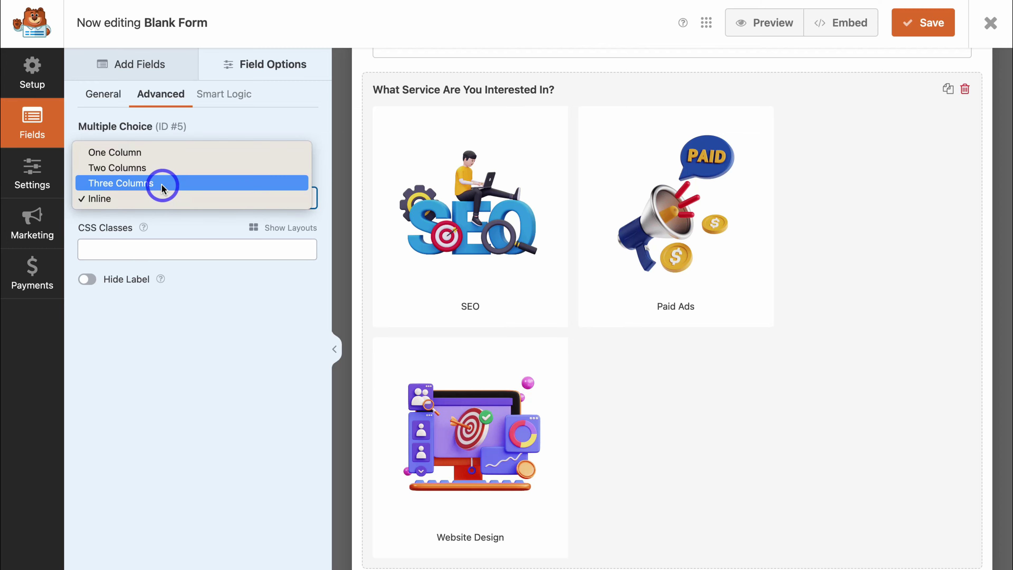
{"action": "left_click", "coordinate": [167, 185]}
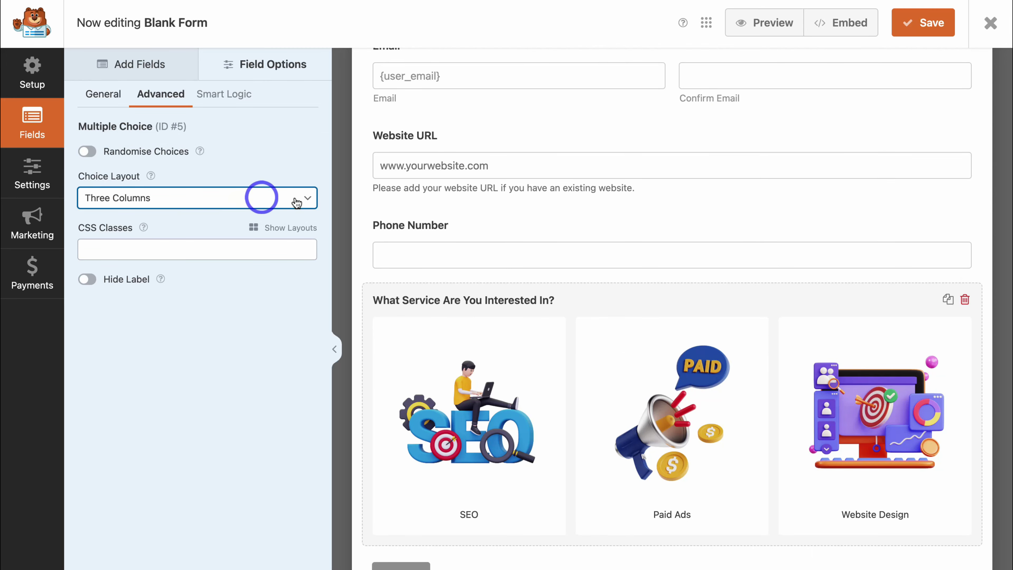
{"action": "left_click", "coordinate": [907, 25]}
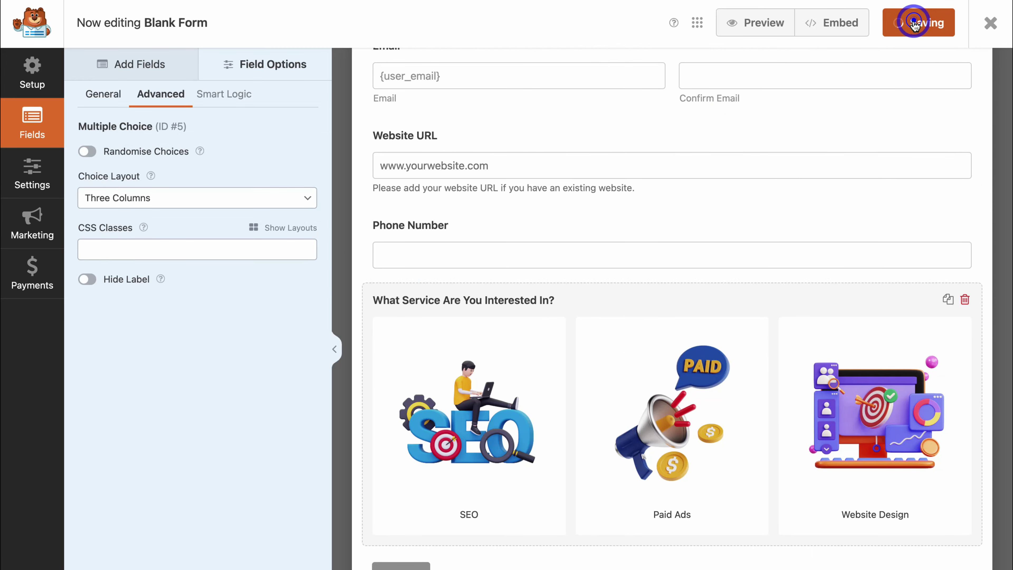
- Preview the form and test selecting the SEO, Paid Ads and Website Design image choices
{"action": "left_click", "coordinate": [760, 29]}
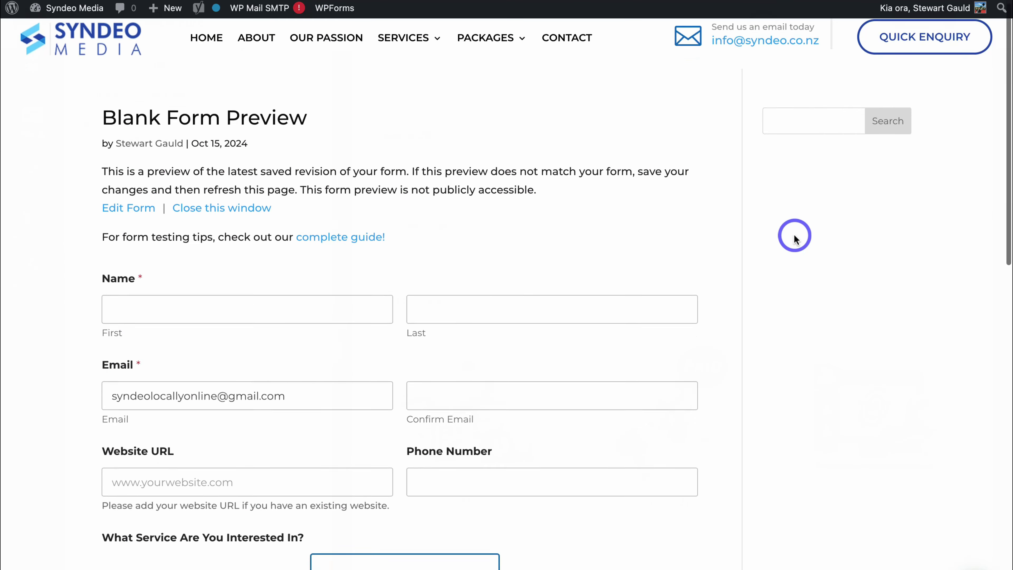
{"action": "scroll", "coordinate": [794, 236], "scroll_direction": "down", "scroll_amount": 6}
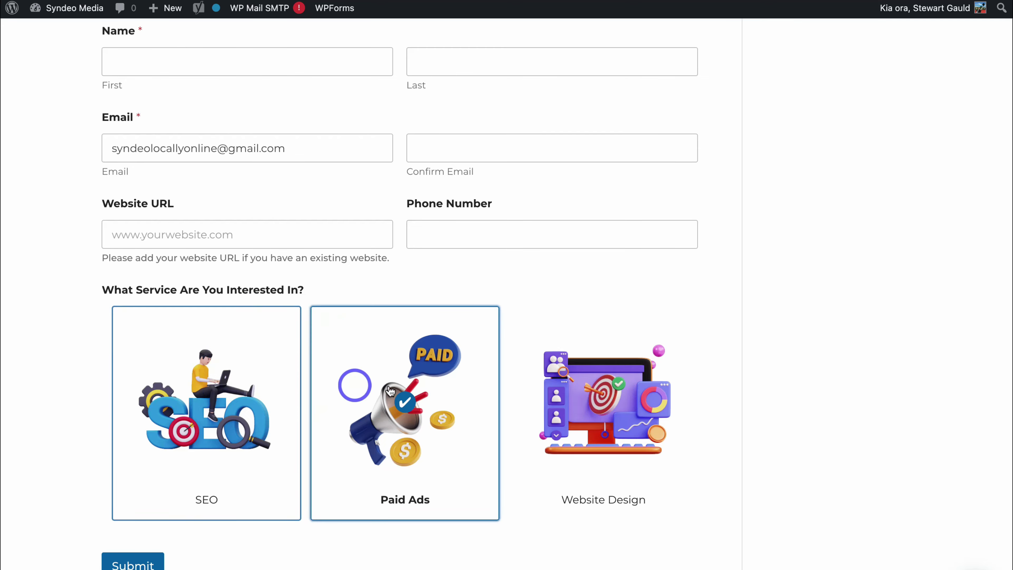
{"action": "left_click", "coordinate": [576, 386]}
{"action": "left_click", "coordinate": [407, 395]}
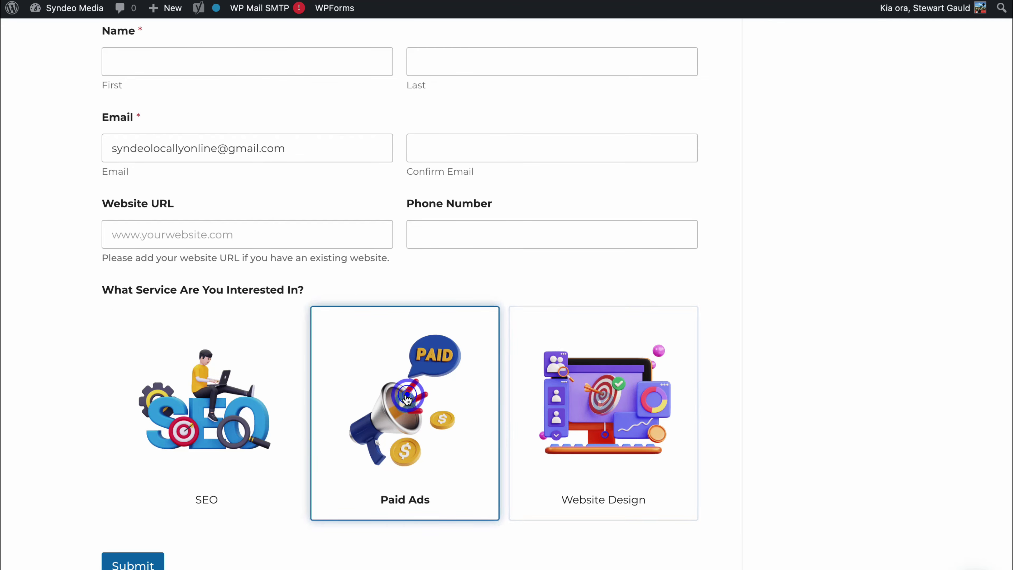
{"action": "left_click", "coordinate": [199, 405]}
{"action": "left_click", "coordinate": [406, 399]}
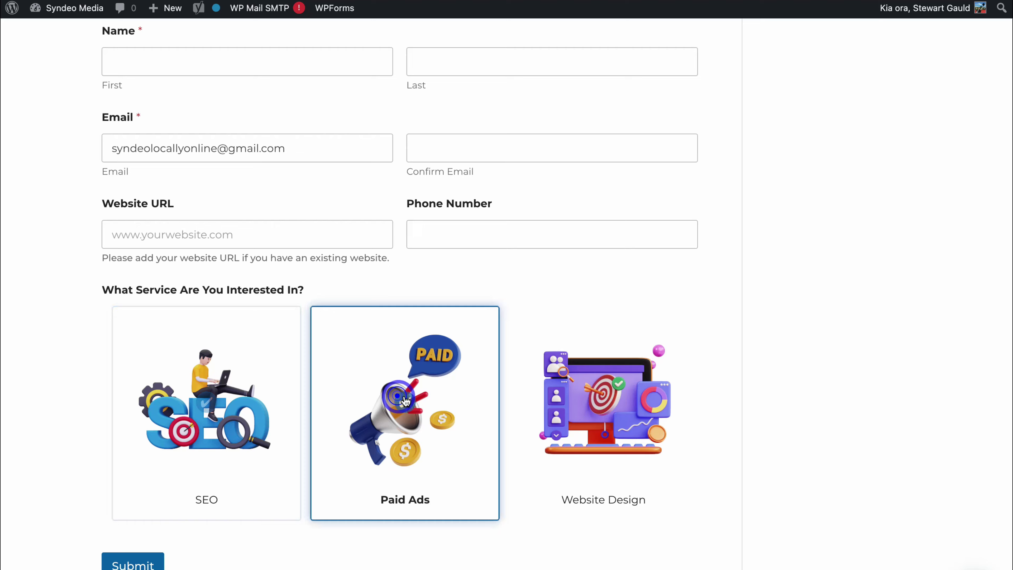
{"action": "left_click", "coordinate": [597, 405]}
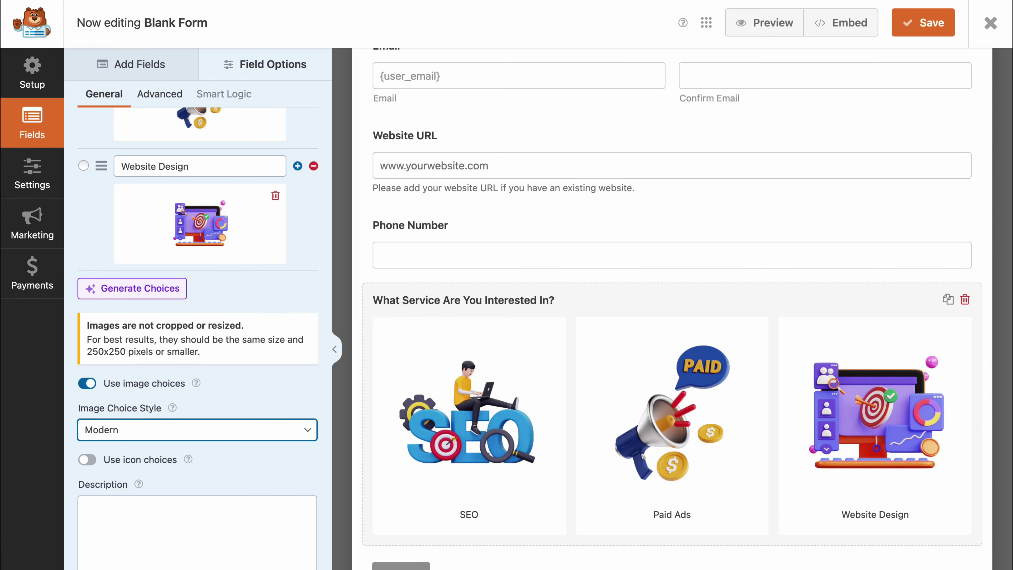
- Add a Paragraph Text field below the service question and label it "Share more details about your project requirements."
{"action": "left_click", "coordinate": [122, 65]}
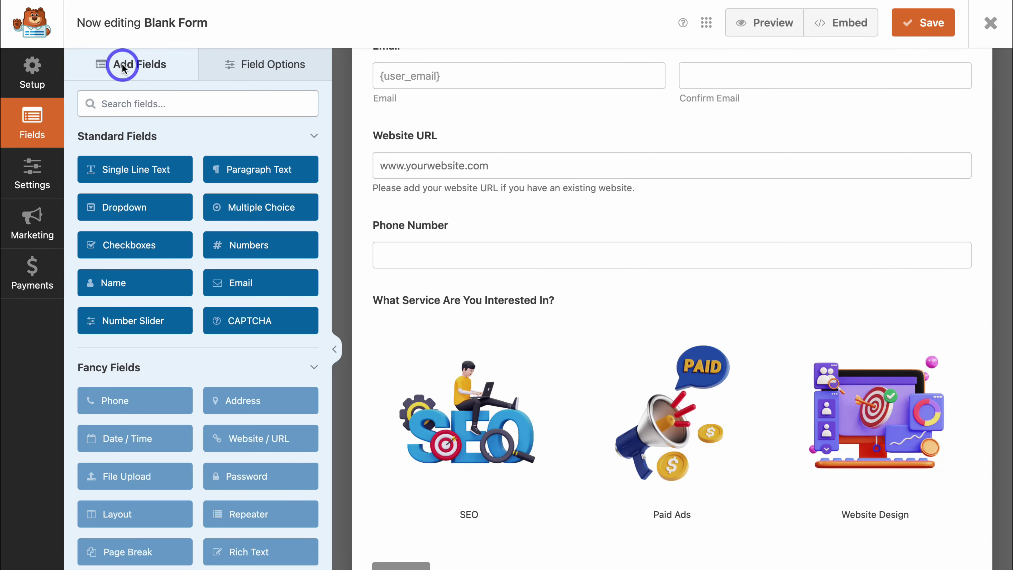
{"action": "left_click_drag", "start_coordinate": [251, 171], "coordinate": [472, 530]}
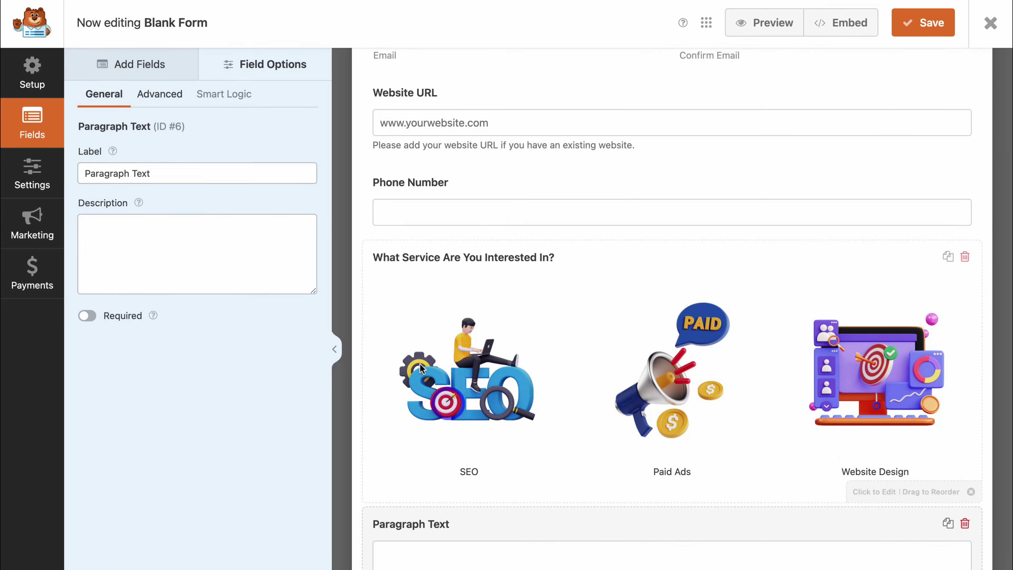
{"action": "triple_click", "coordinate": [154, 172]}
{"action": "type", "text": "Share more details about your project requirements."}
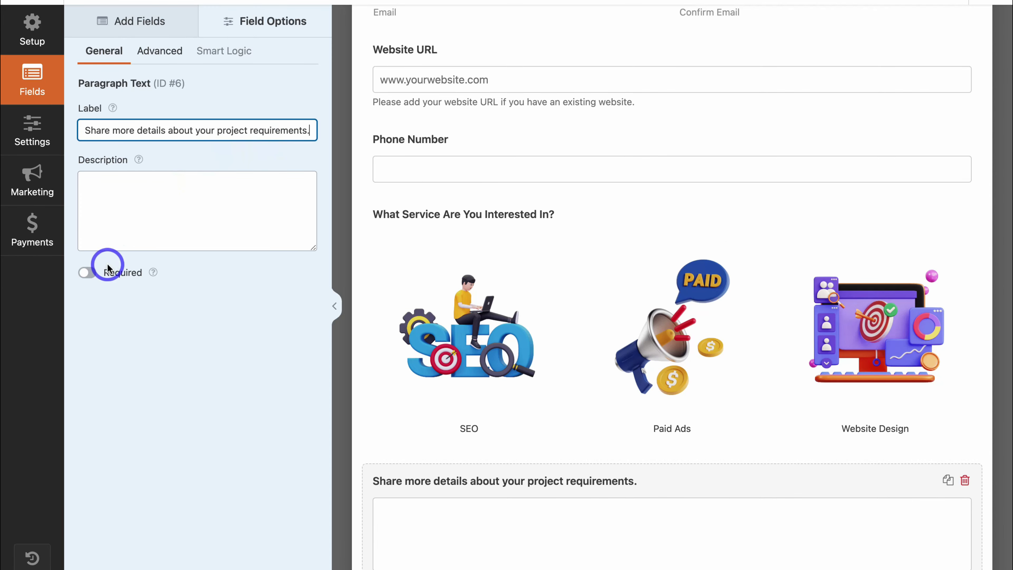
- Set the project details field's size to Large and its placeholder to "What issues are you facing...", and save the form
{"action": "left_click", "coordinate": [164, 55]}
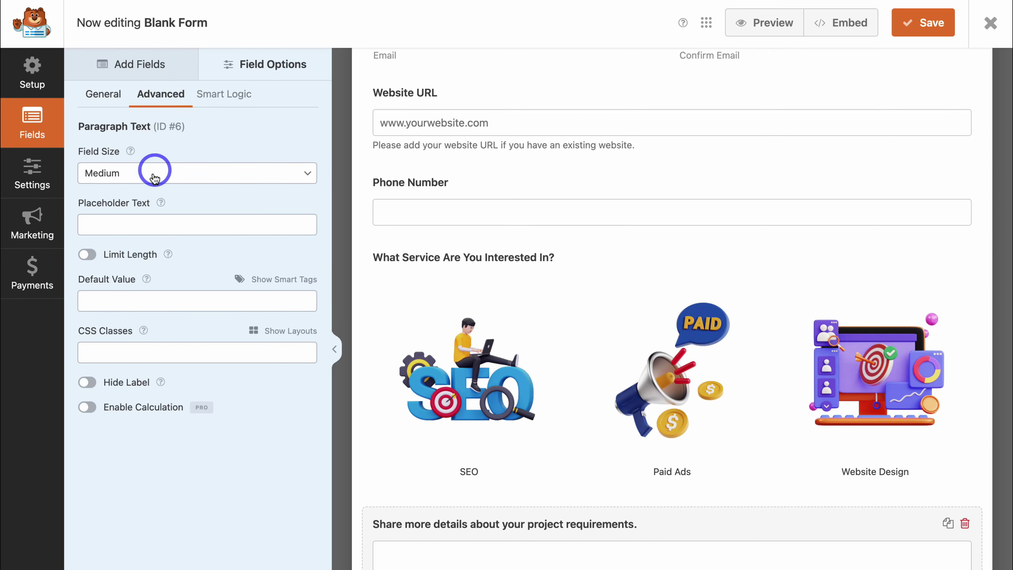
{"action": "left_click", "coordinate": [154, 128]}
{"action": "left_click", "coordinate": [142, 190]}
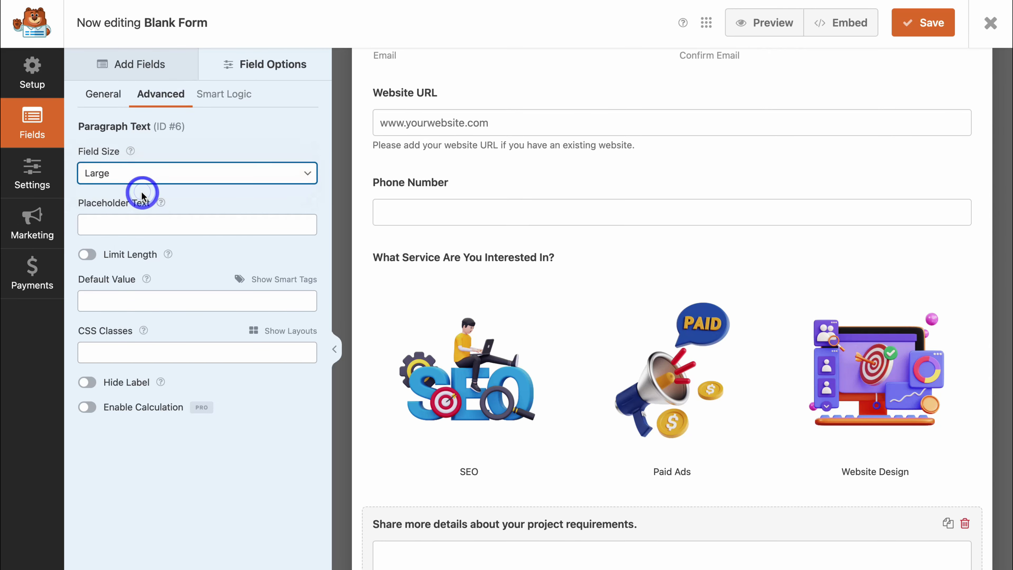
{"action": "left_click", "coordinate": [104, 226]}
{"action": "type", "text": "What issues are you facing..."}
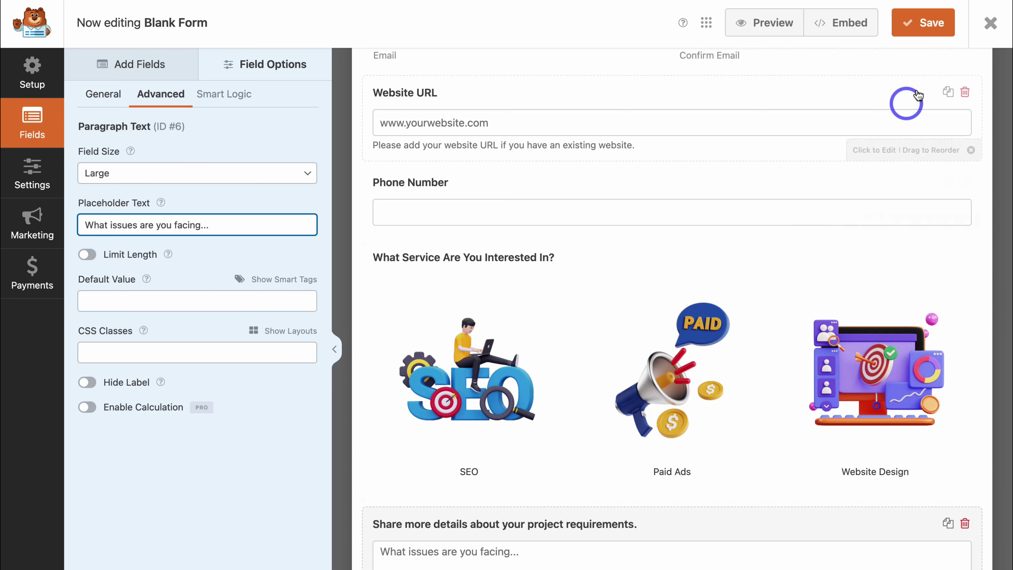
{"action": "left_click", "coordinate": [927, 32]}
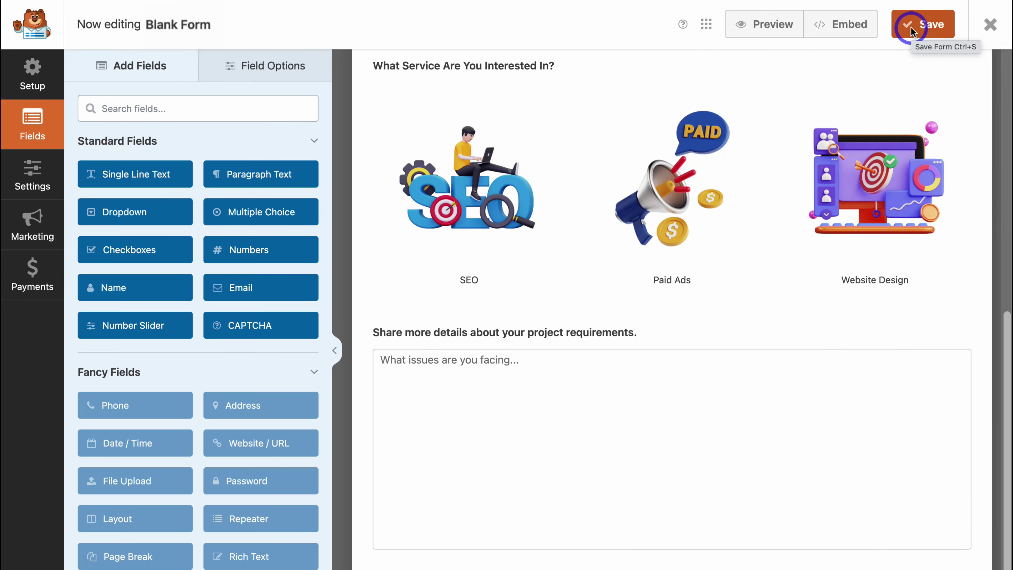
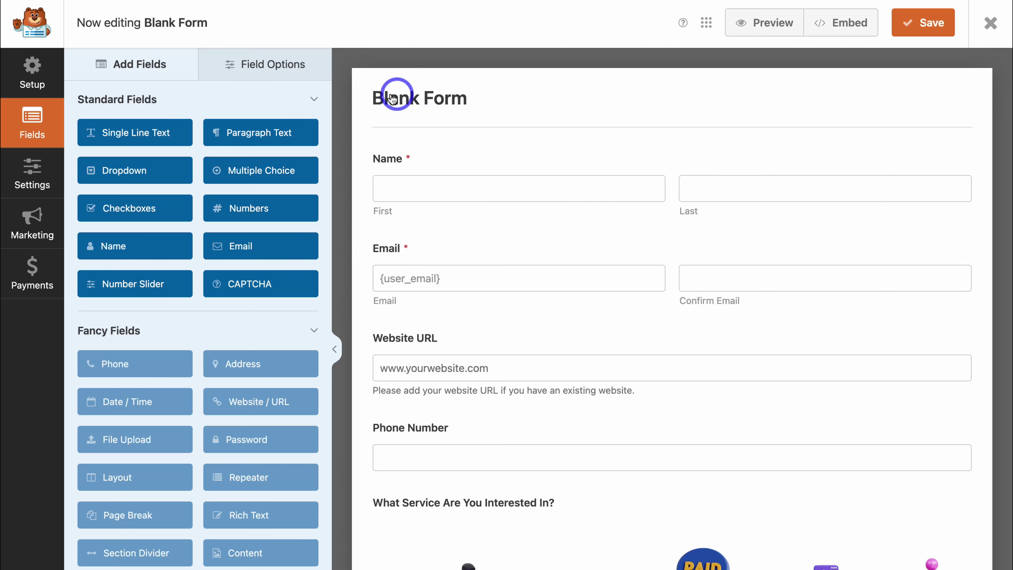
- Rename the form "Free Quote", paste the contact and free quote invitation as its description, and save the form
{"action": "left_click", "coordinate": [492, 103]}
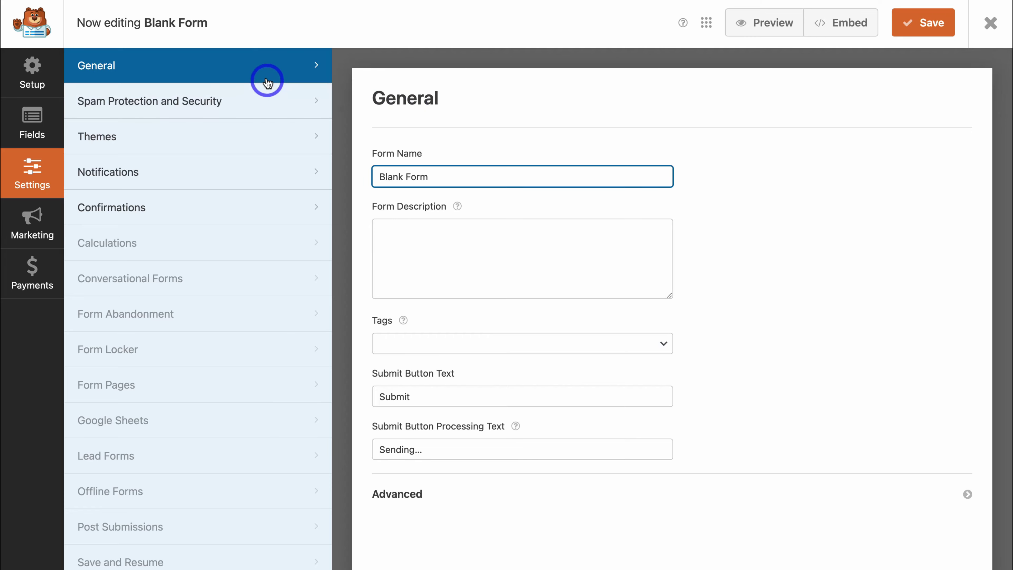
{"action": "left_click_drag", "start_coordinate": [446, 177], "coordinate": [369, 172]}
{"action": "type", "text": "Free Quote"}
{"action": "left_click", "coordinate": [429, 230]}
{"action": "key", "text": "ctrl+v"}
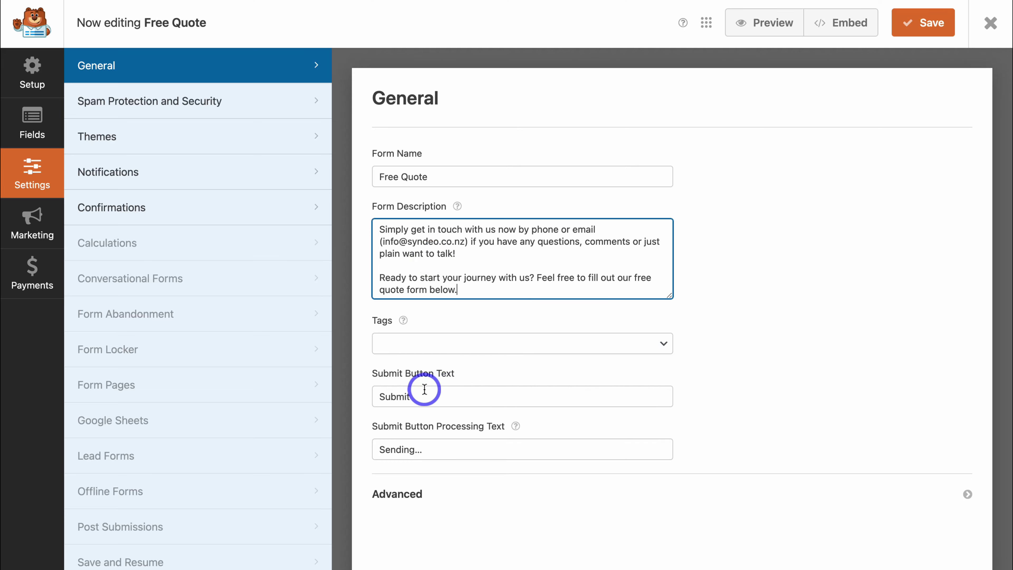
{"action": "left_click", "coordinate": [489, 392]}
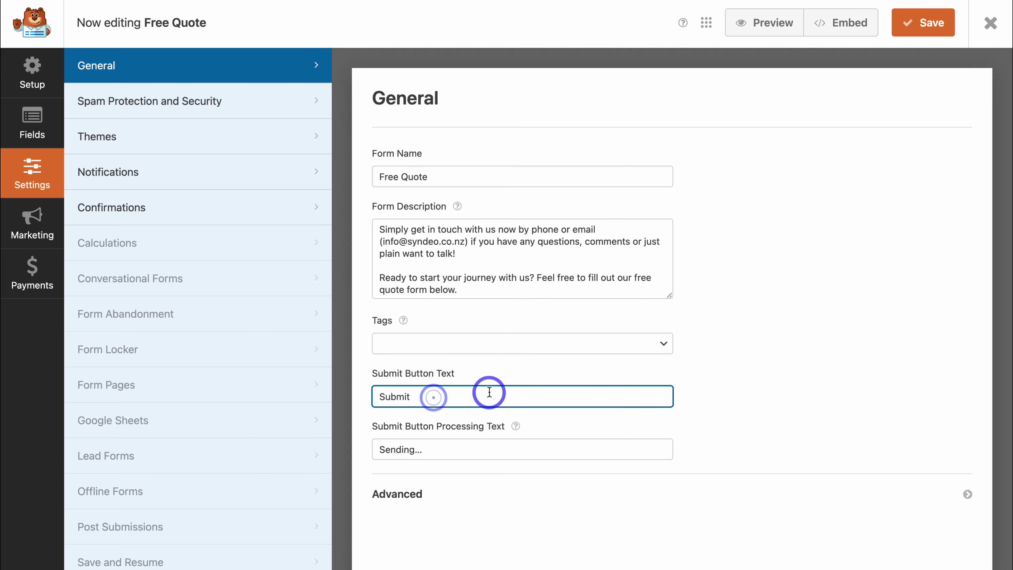
{"action": "left_click_drag", "start_coordinate": [448, 395], "coordinate": [368, 398]}
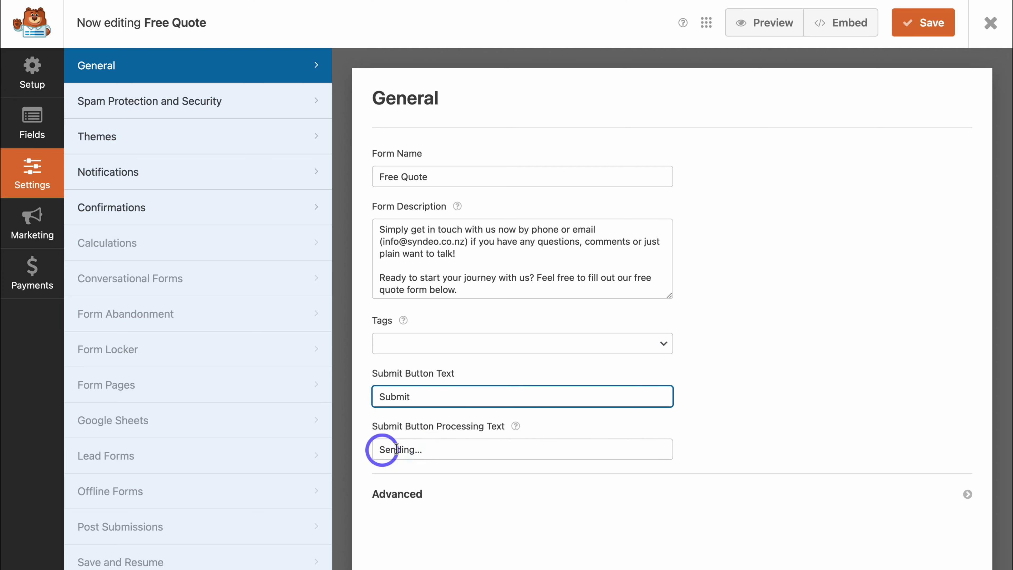
{"action": "left_click", "coordinate": [920, 32]}
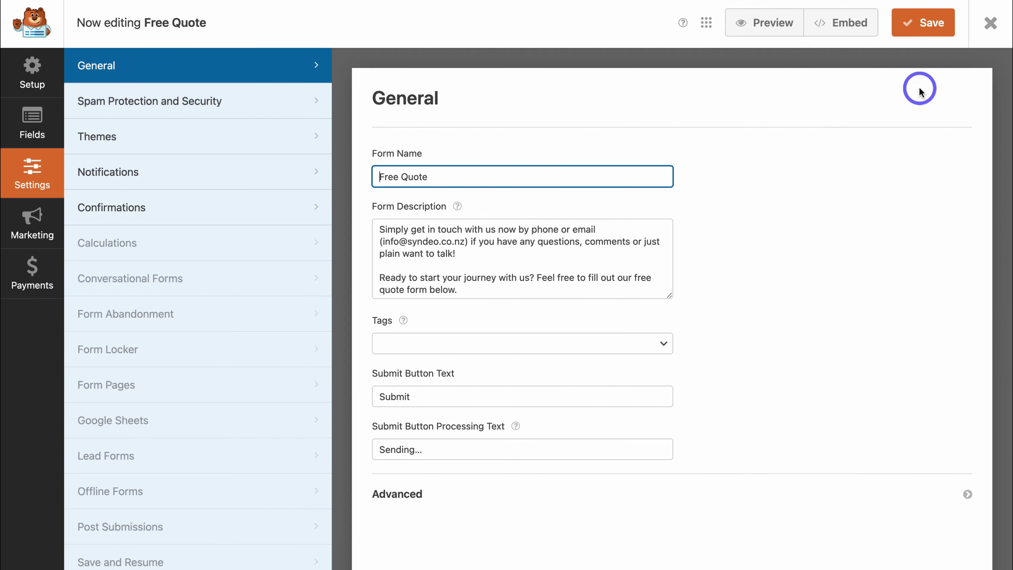
- Generate the Free Quote form's embed shortcode and copy it
{"action": "left_click", "coordinate": [838, 30]}
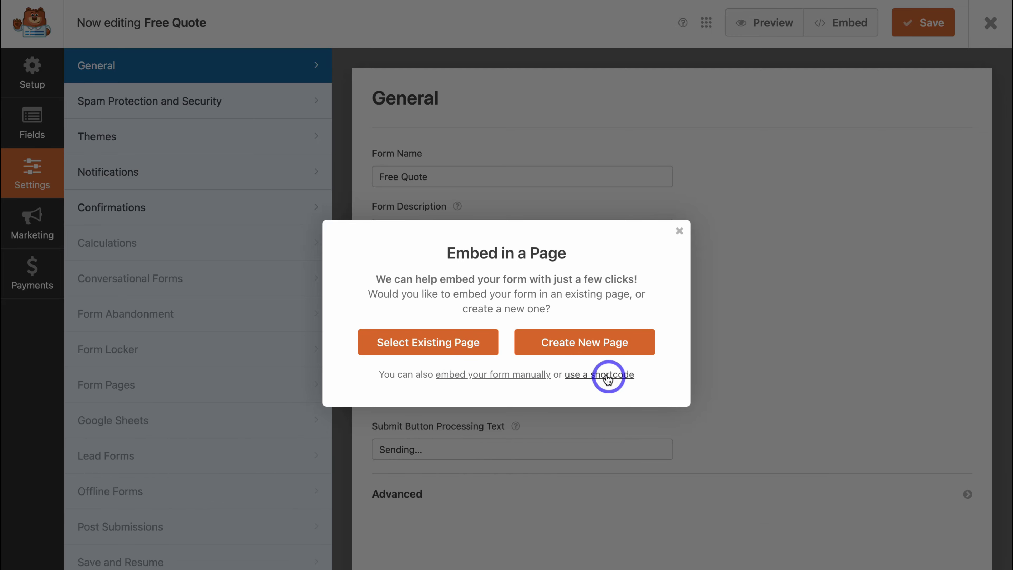
{"action": "left_click", "coordinate": [597, 375]}
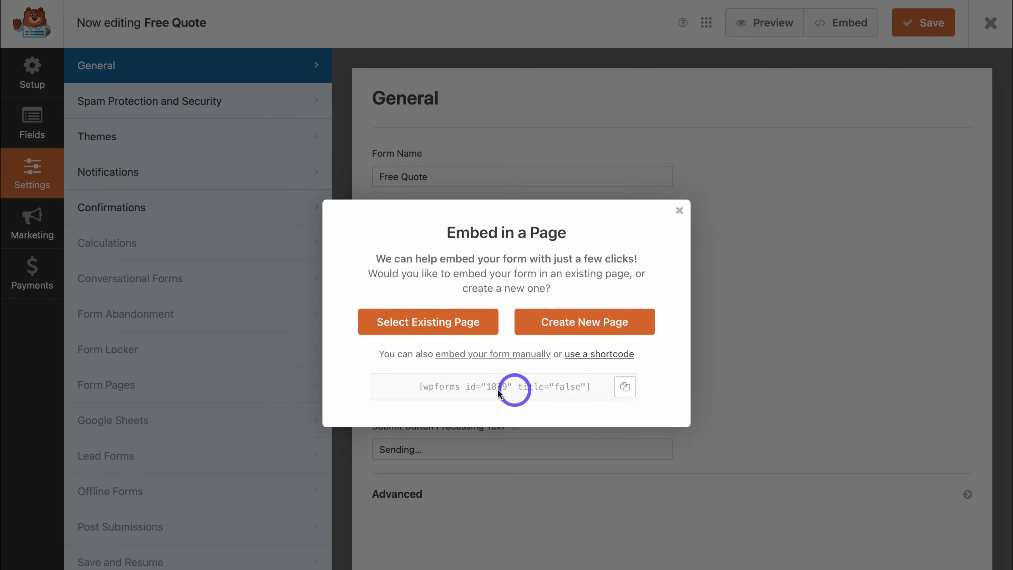
{"action": "left_click", "coordinate": [624, 386]}
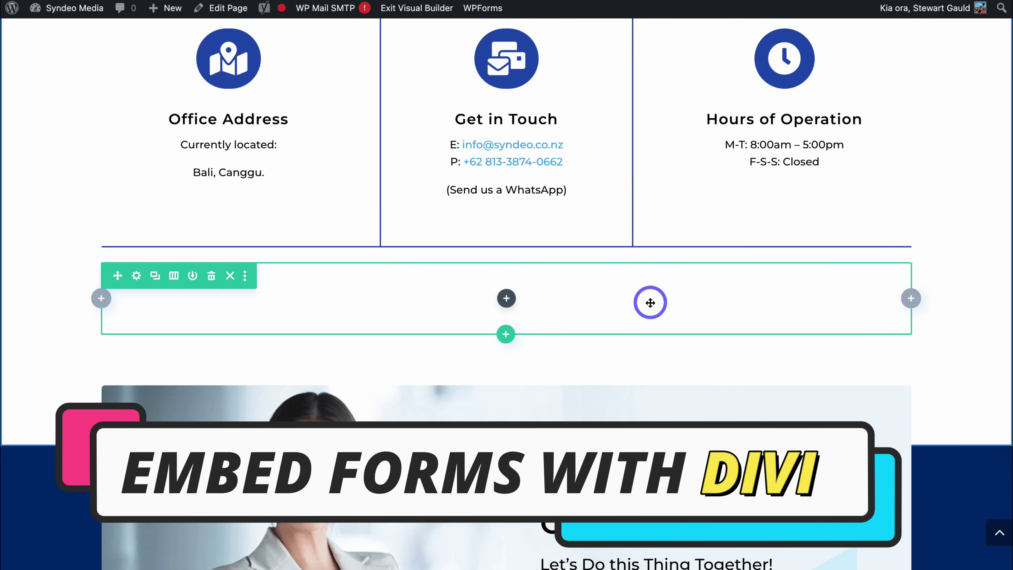
- In the Divi Visual Builder, insert a Text module in the empty row below the contact details and clear its sample body text
{"action": "scroll", "coordinate": [649, 301], "scroll_direction": "up", "scroll_amount": 5}
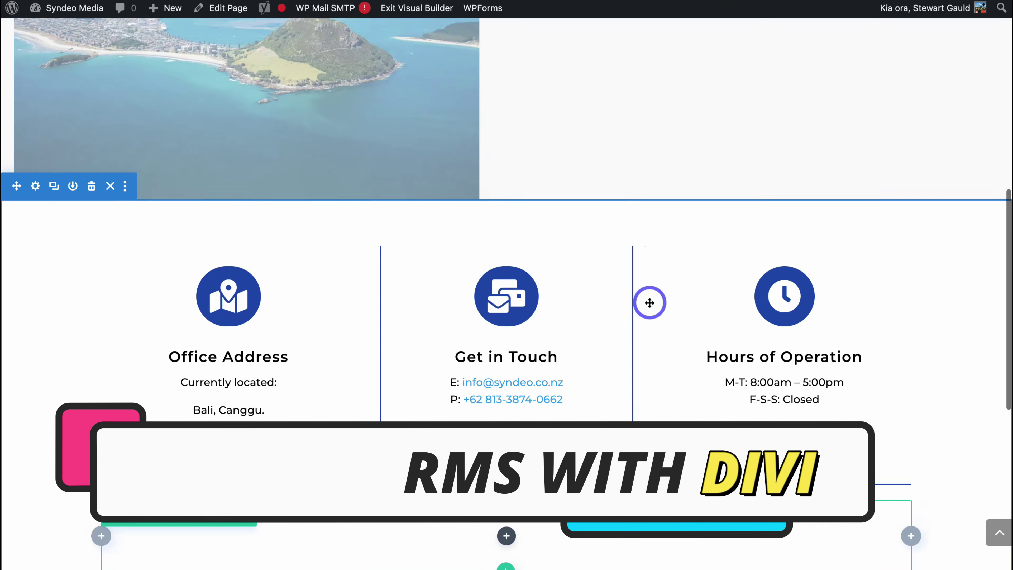
{"action": "scroll", "coordinate": [649, 301], "scroll_direction": "down", "scroll_amount": 5}
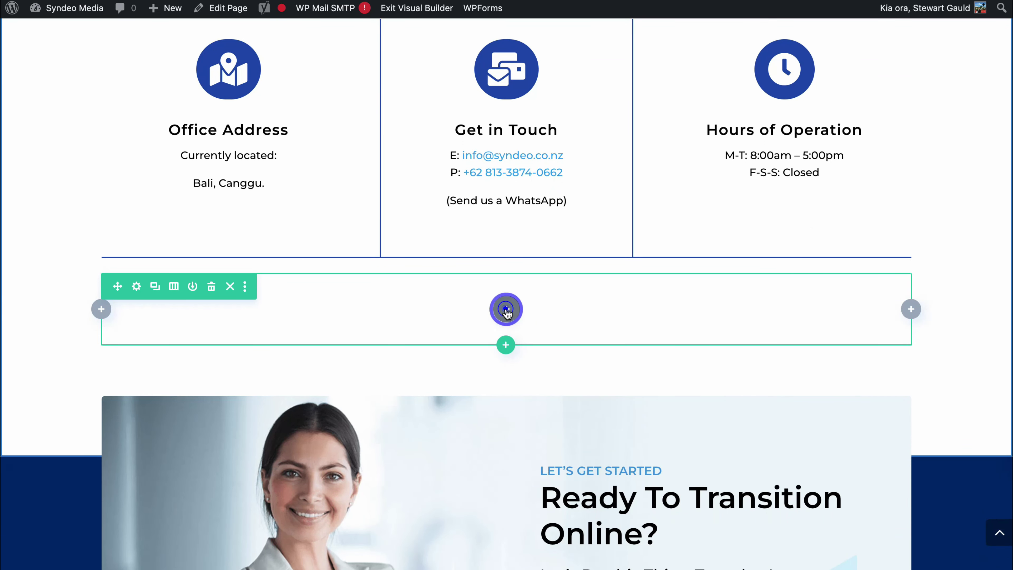
{"action": "left_click", "coordinate": [506, 309]}
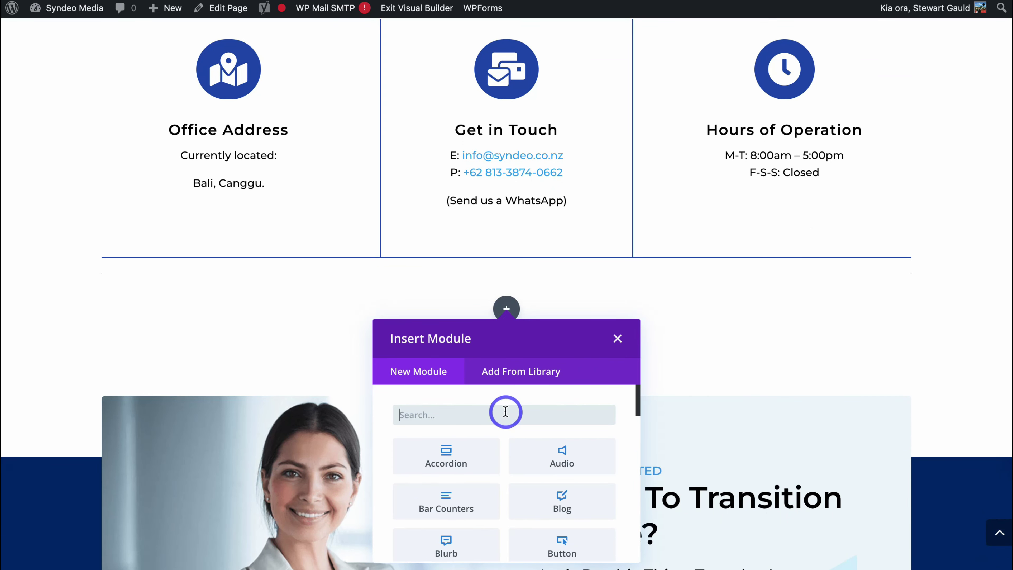
{"action": "type", "text": "tex"}
{"action": "left_click", "coordinate": [433, 459]}
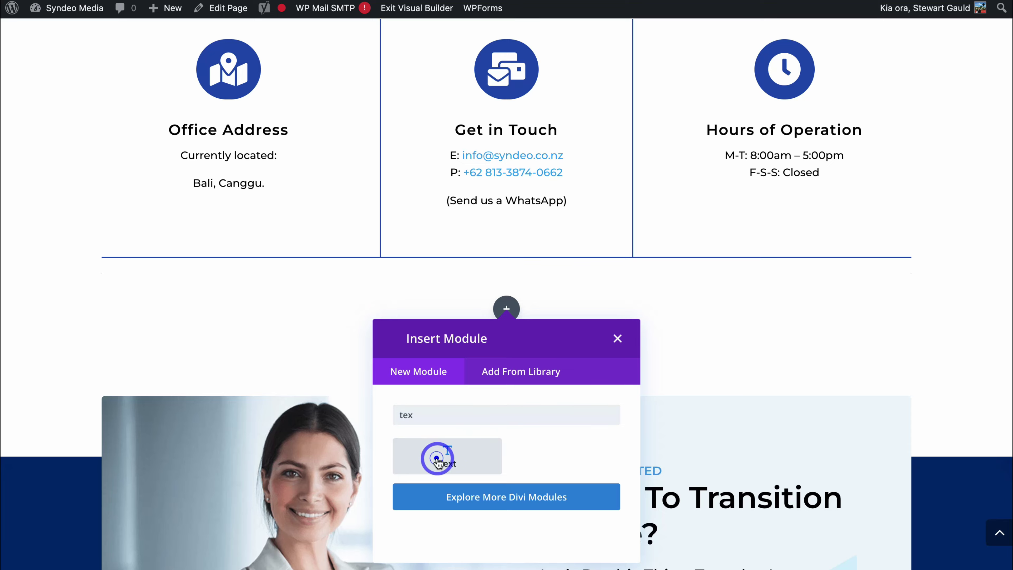
{"action": "scroll", "coordinate": [675, 357], "scroll_direction": "down", "scroll_amount": 3}
{"action": "left_click_drag", "start_coordinate": [827, 315], "coordinate": [584, 265]}
{"action": "key", "text": "BackSpace"}
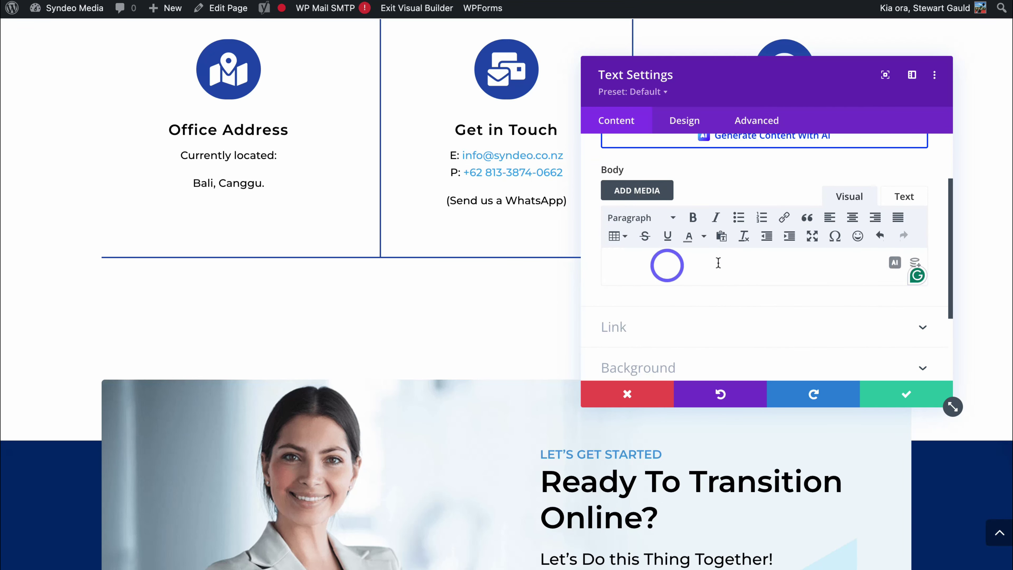
- Paste the form's shortcode into the Text module's body as plain code and save the module
{"action": "left_click", "coordinate": [904, 197]}
{"action": "left_click", "coordinate": [669, 237]}
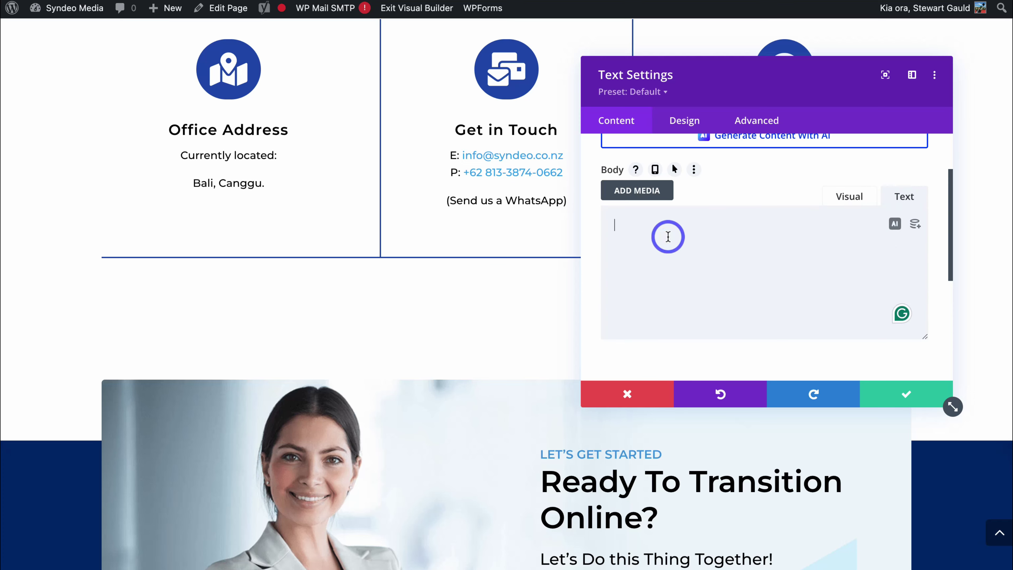
{"action": "key", "text": "ctrl+v"}
{"action": "left_click", "coordinate": [903, 395]}
- Check the embedded form on the page, from the name fields down past the service image choices
{"action": "scroll", "coordinate": [578, 273], "scroll_direction": "down", "scroll_amount": 4}
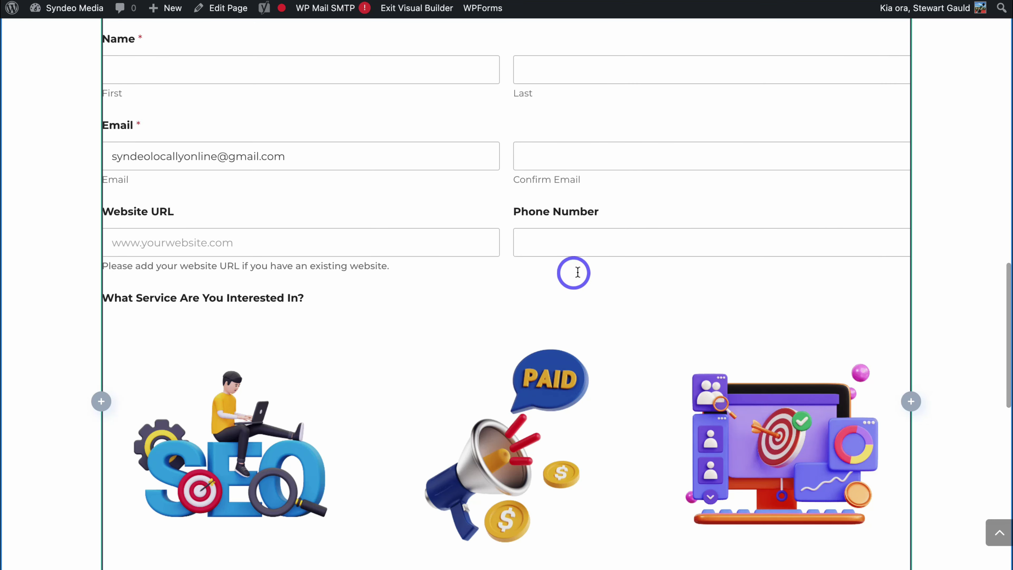
{"action": "scroll", "coordinate": [463, 311], "scroll_direction": "down", "scroll_amount": 6}
{"action": "left_click", "coordinate": [319, 243]}
{"action": "left_click", "coordinate": [698, 242]}
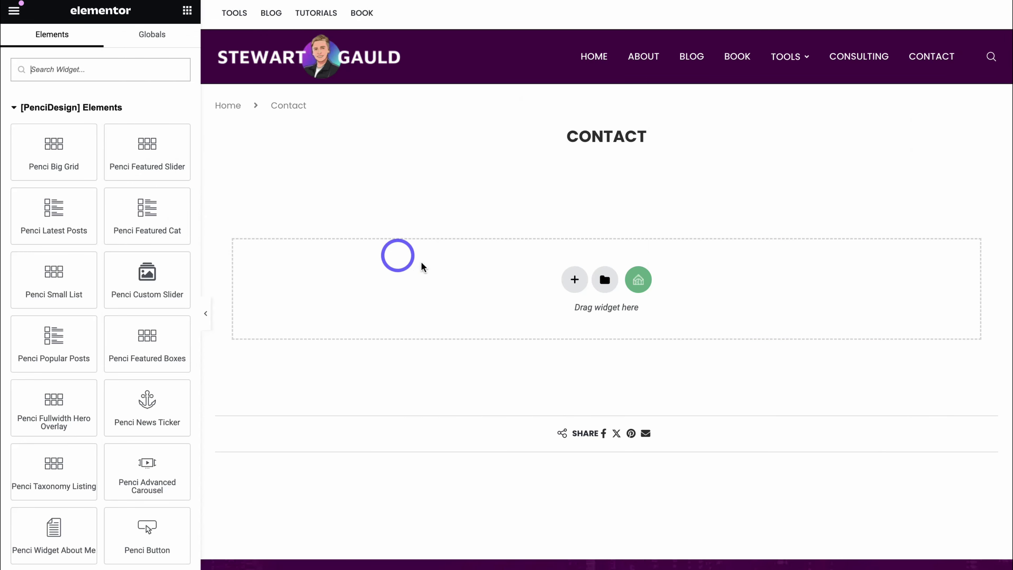
- In Elementor, add a single-column section to the Contact page and place a Shortcode widget in it containing the form's shortcode
{"action": "left_click", "coordinate": [564, 279]}
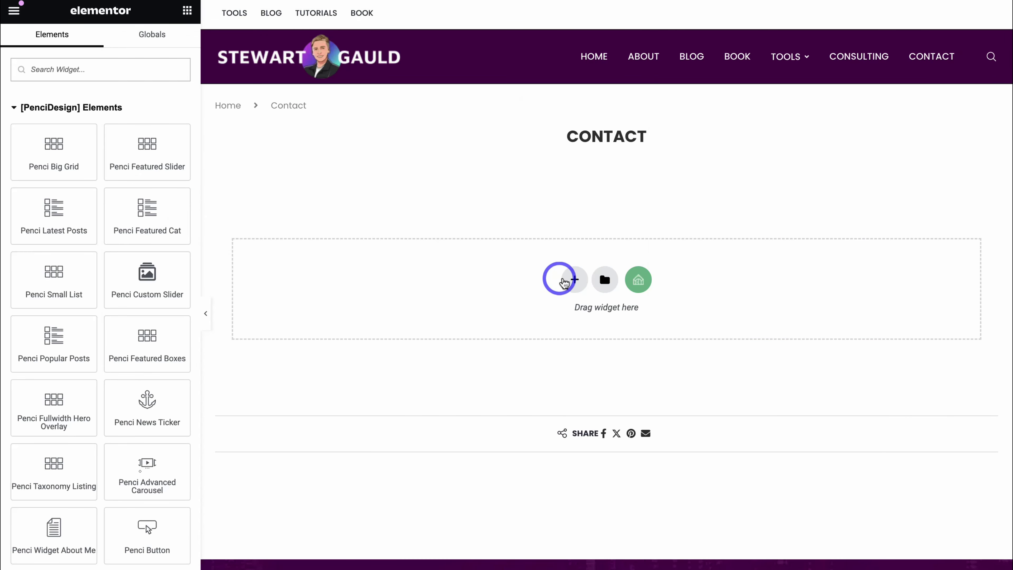
{"action": "left_click", "coordinate": [421, 316]}
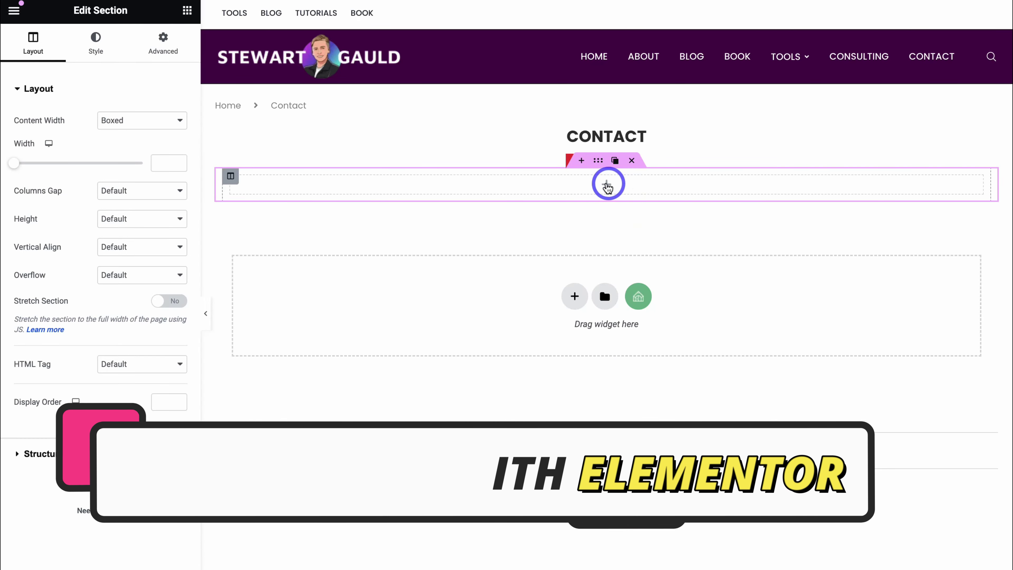
{"action": "left_click", "coordinate": [607, 184]}
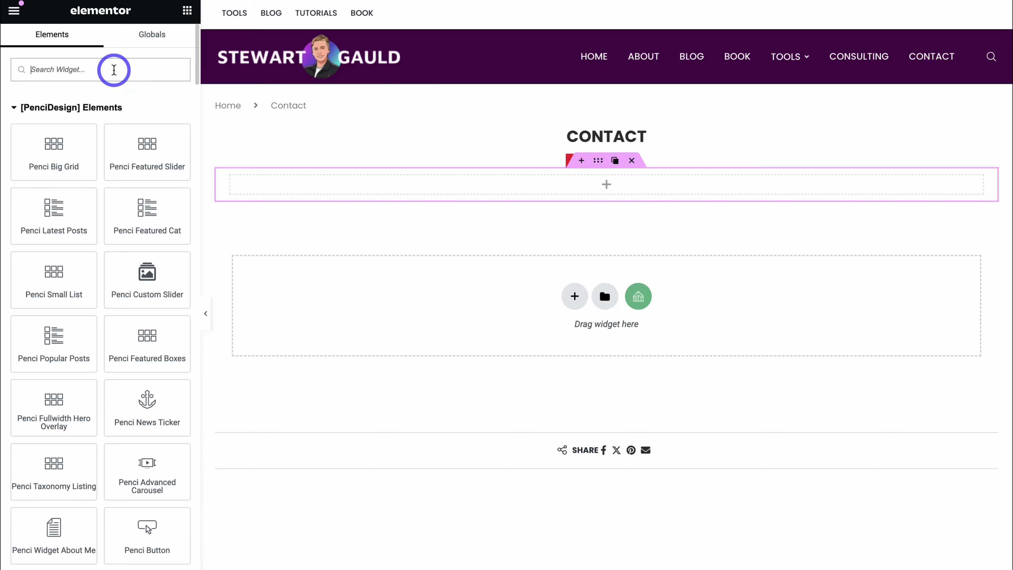
{"action": "type", "text": "cod"}
{"action": "left_click_drag", "start_coordinate": [40, 120], "coordinate": [563, 188]}
{"action": "left_click", "coordinate": [80, 165]}
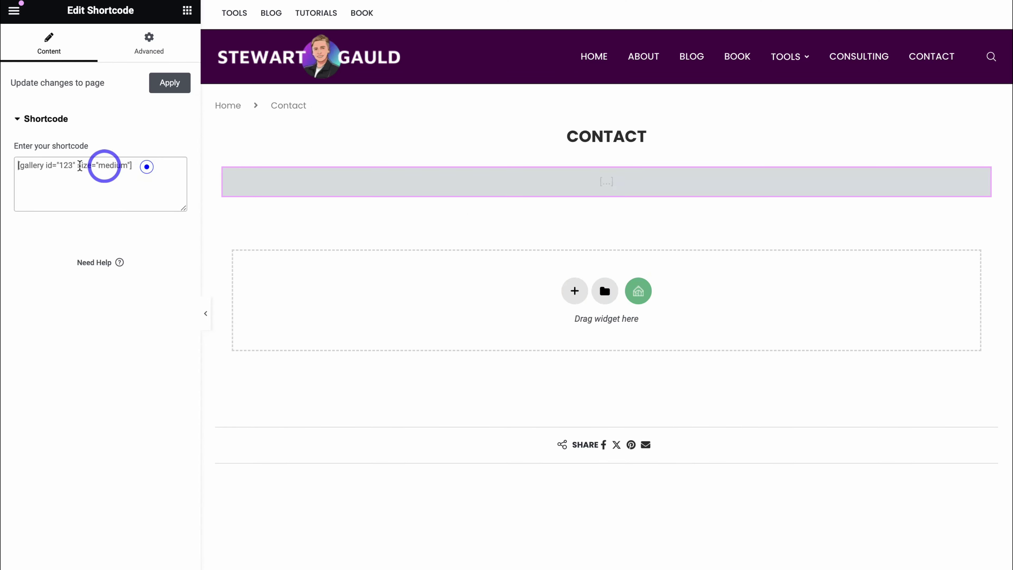
{"action": "key", "text": "ctrl+v"}
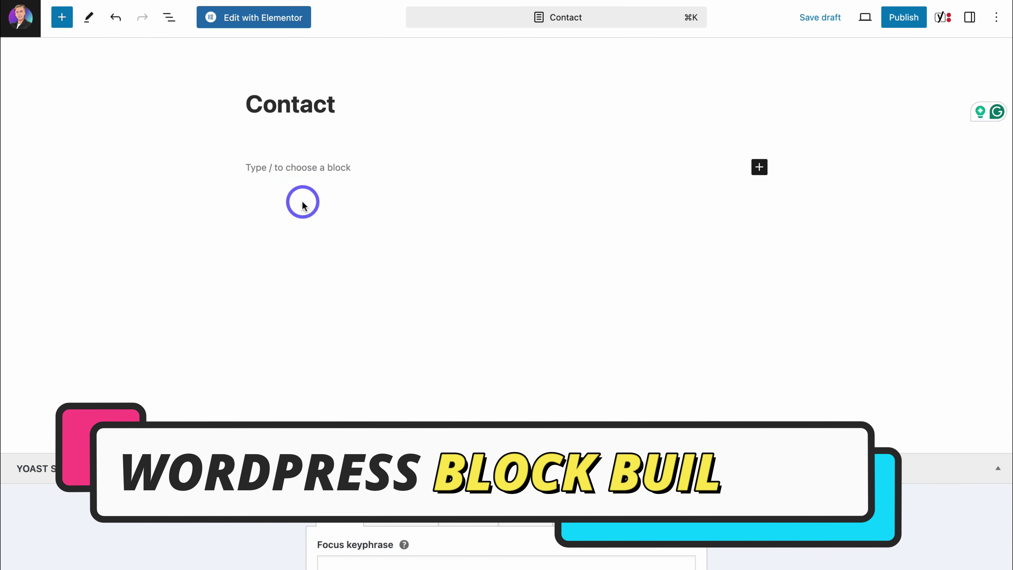
- In the WordPress block editor, add a Shortcode block to the Contact page and paste the form's shortcode into it
{"action": "left_click", "coordinate": [61, 18]}
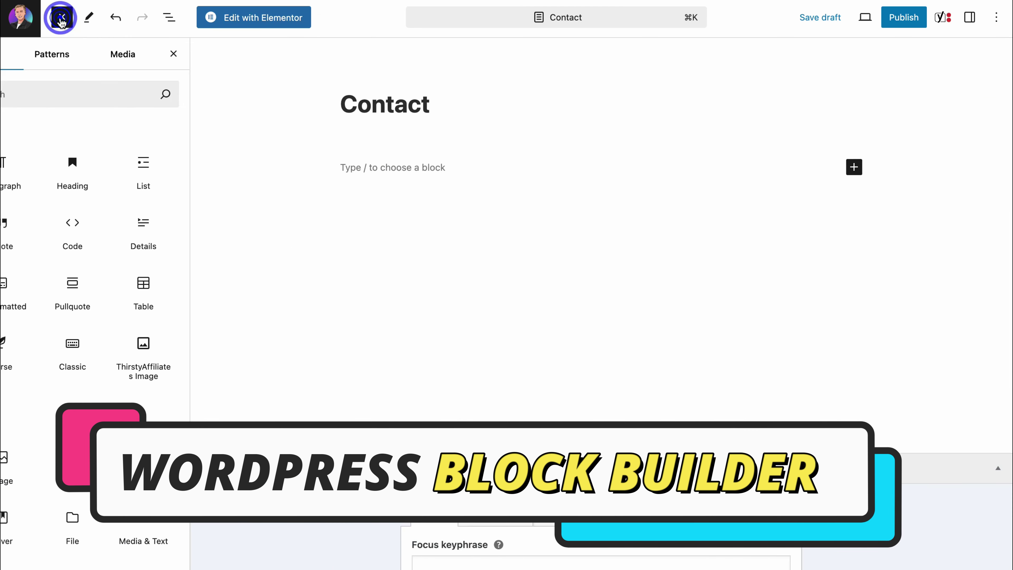
{"action": "left_click", "coordinate": [385, 170]}
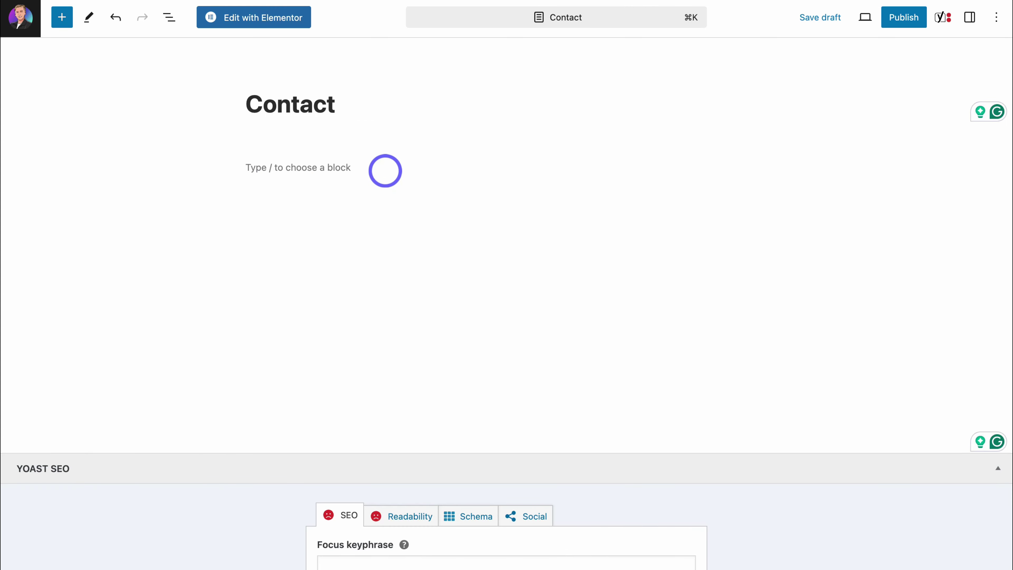
{"action": "type", "text": "/"}
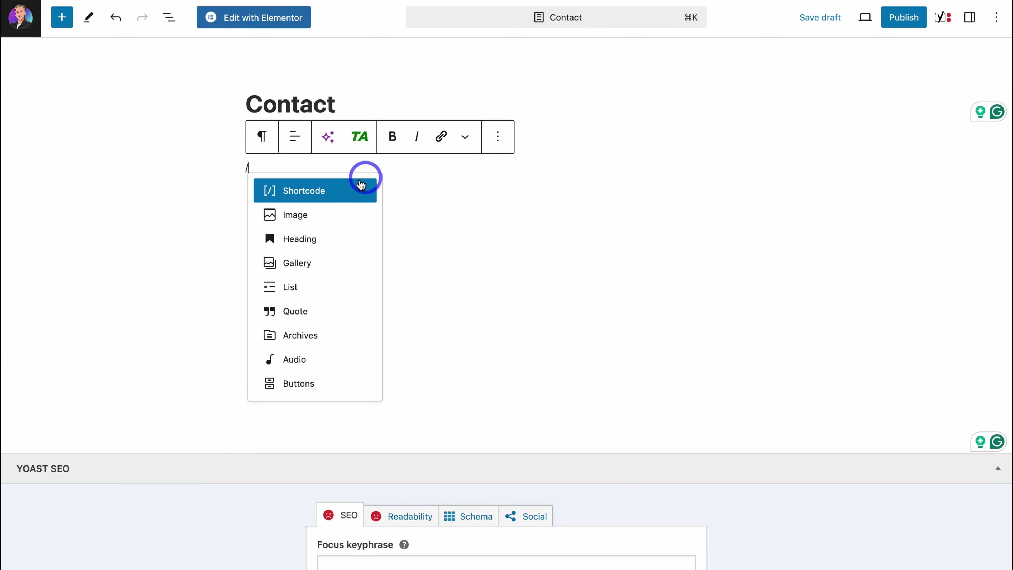
{"action": "left_click", "coordinate": [328, 190]}
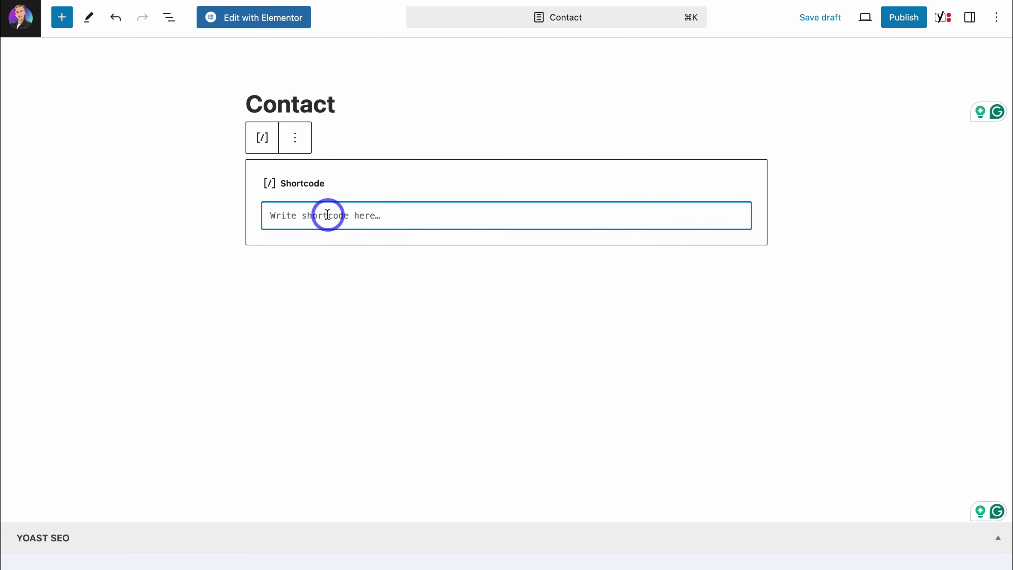
{"action": "key", "text": "super+v"}
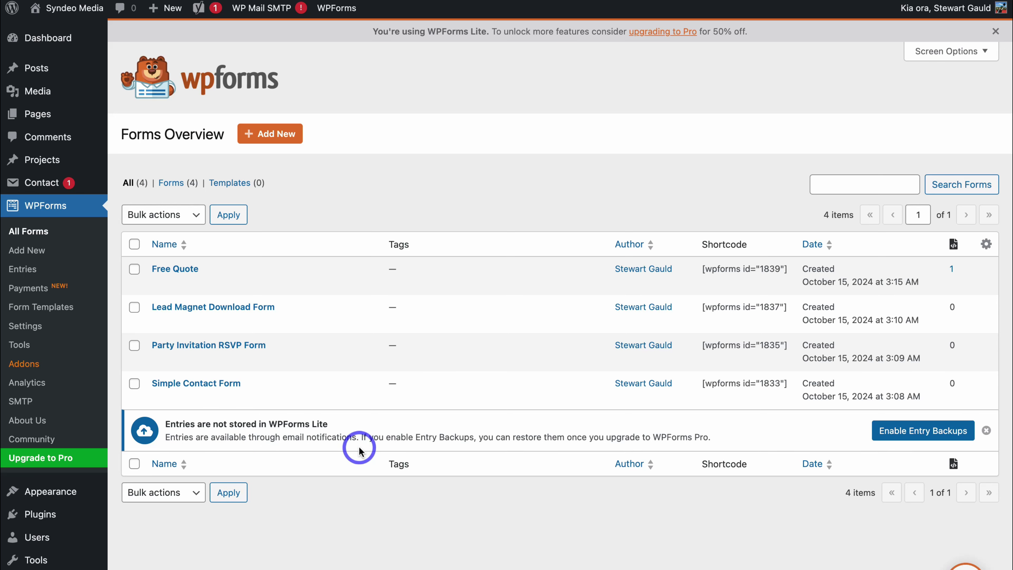
- Search the plugin directory for "database for contact forms" and install and activate Database for Contact Form 7, WPforms, Elementor forms
{"action": "left_click", "coordinate": [59, 268]}
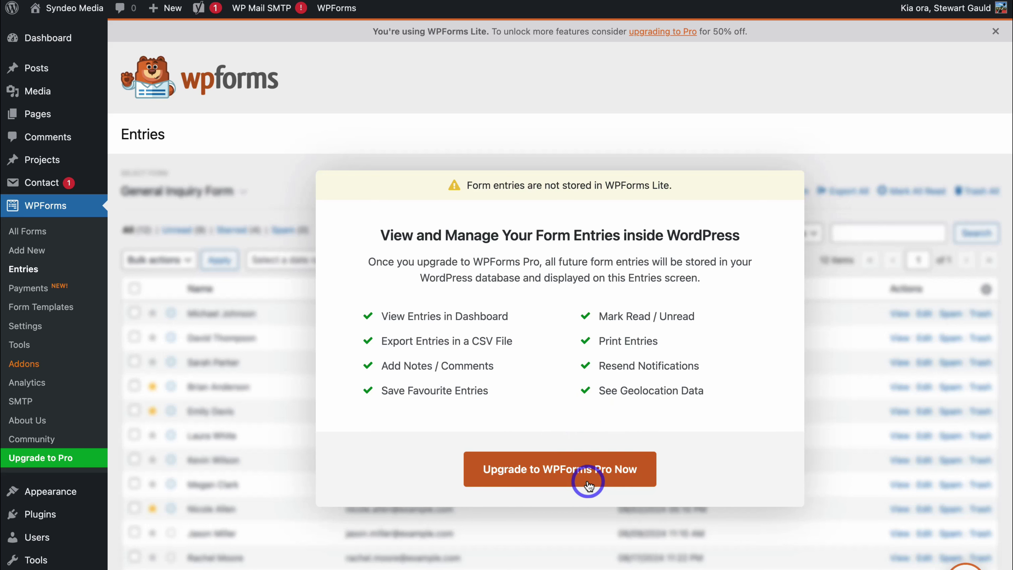
{"action": "mouse_move", "coordinate": [65, 521]}
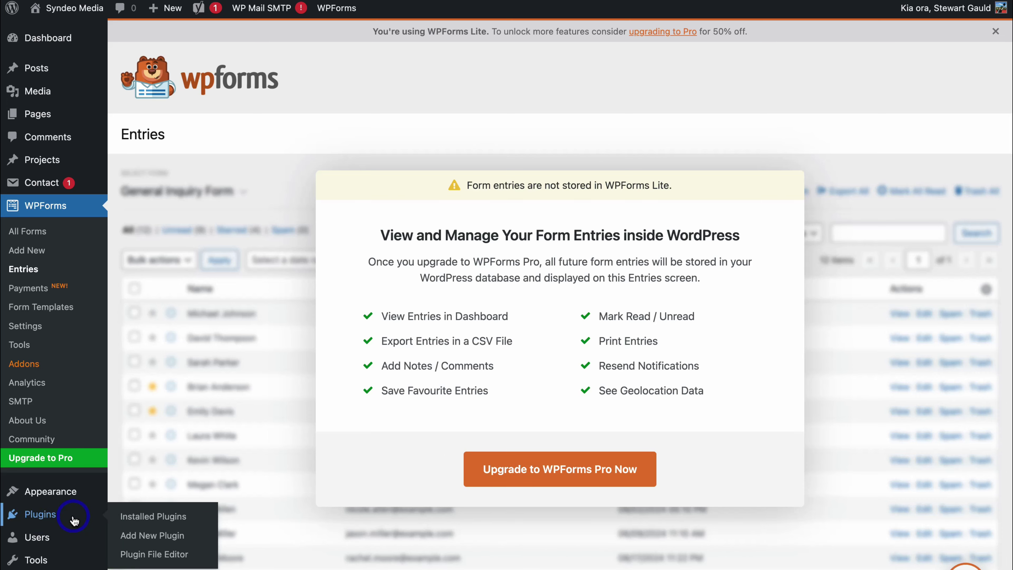
{"action": "left_click", "coordinate": [198, 537]}
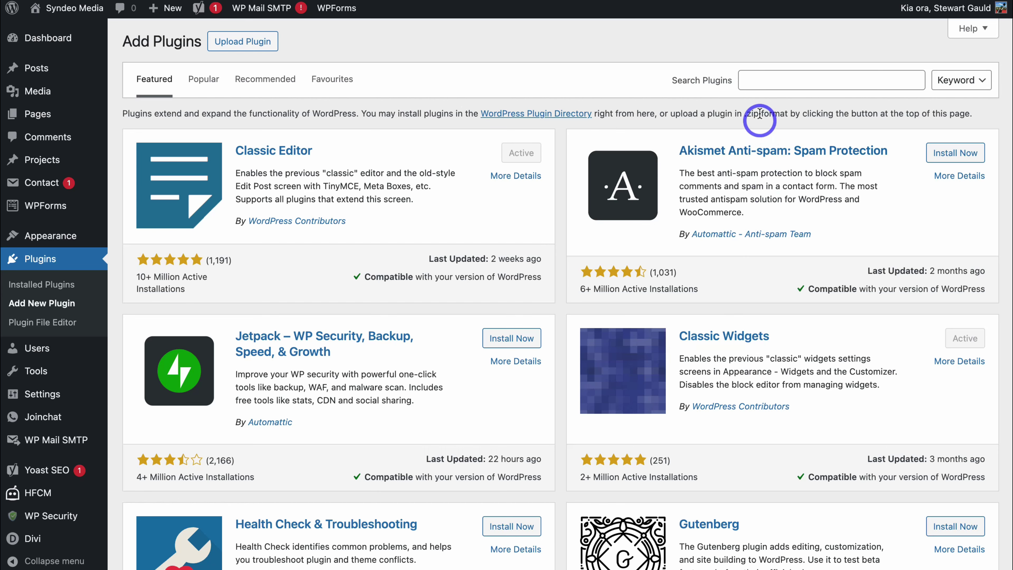
{"action": "left_click", "coordinate": [758, 82]}
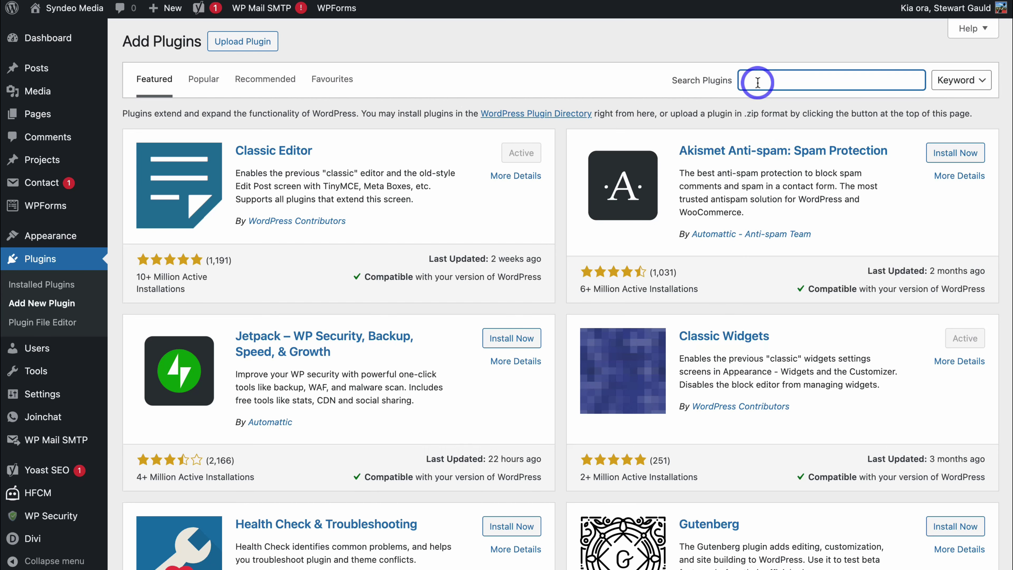
{"action": "type", "text": "database for contact forms"}
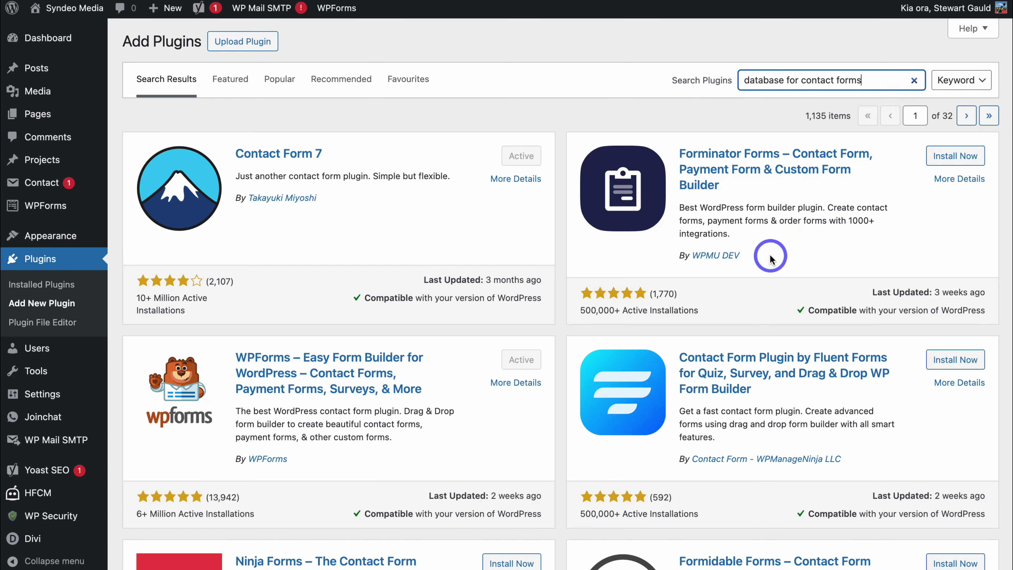
{"action": "scroll", "coordinate": [770, 258], "scroll_direction": "down", "scroll_amount": 15}
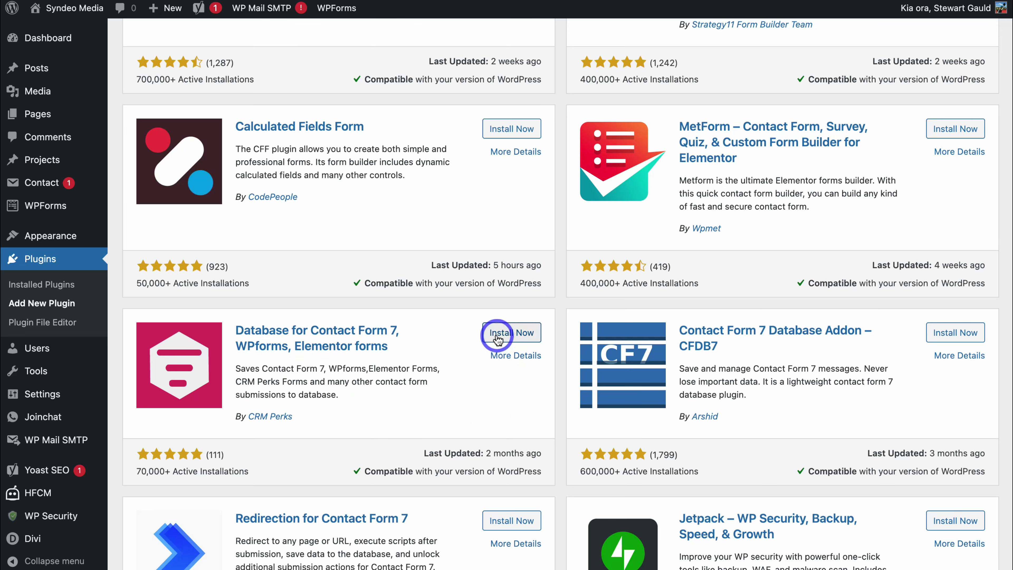
{"action": "left_click", "coordinate": [515, 335]}
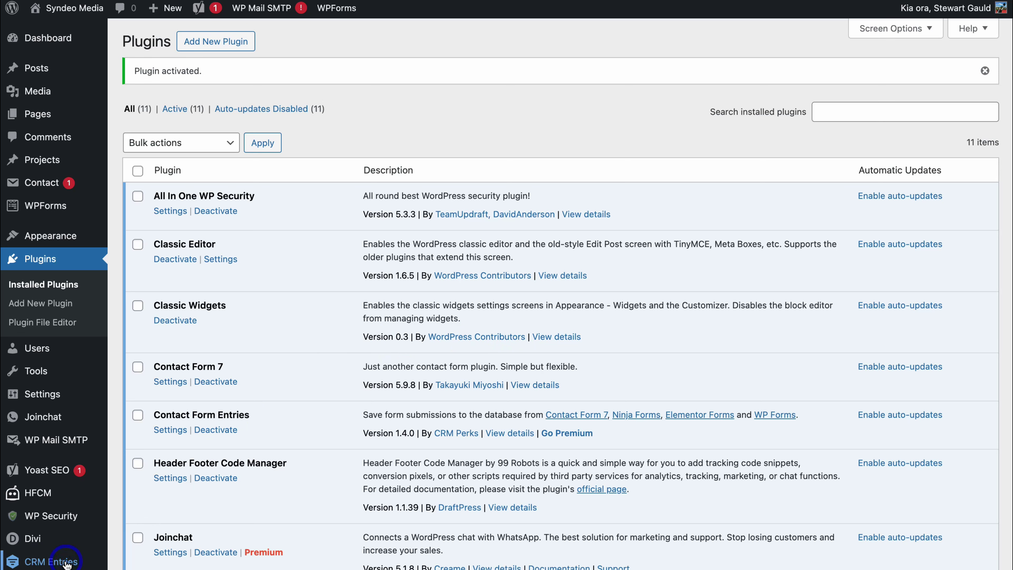
- List the stored submissions of the Free Quote form in CRM Entries
{"action": "left_click", "coordinate": [66, 563]}
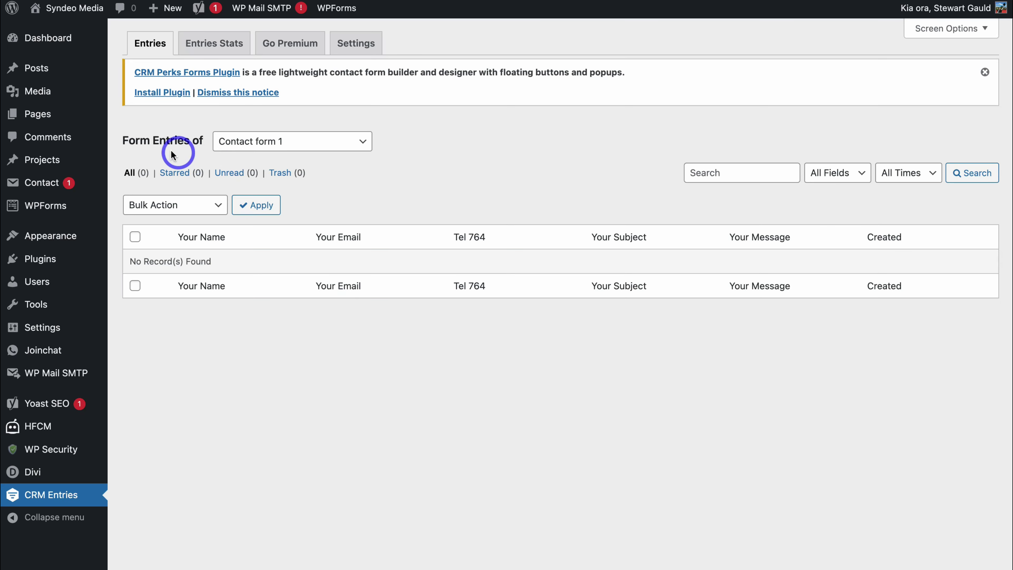
{"action": "left_click", "coordinate": [294, 141]}
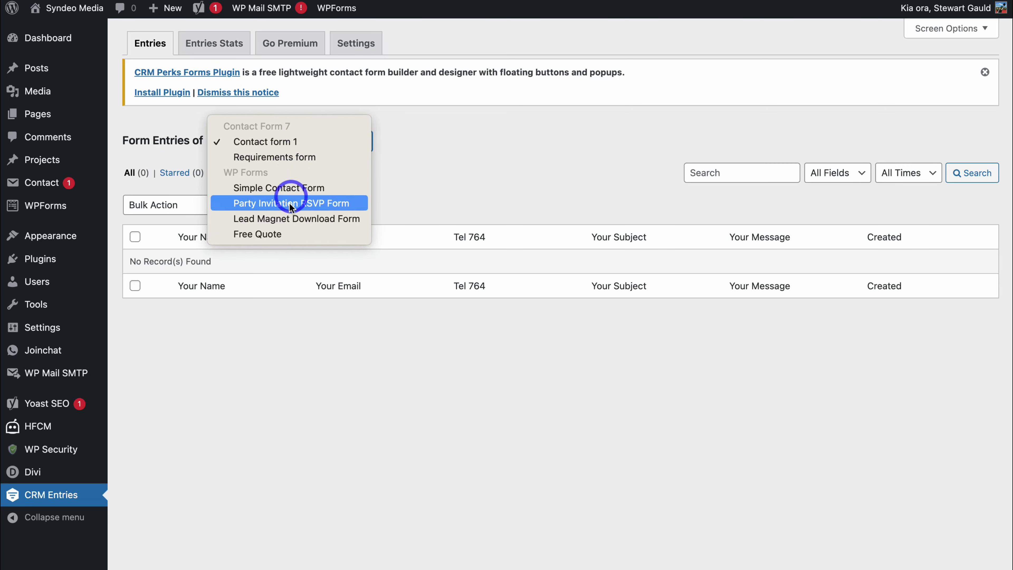
{"action": "left_click", "coordinate": [312, 234]}
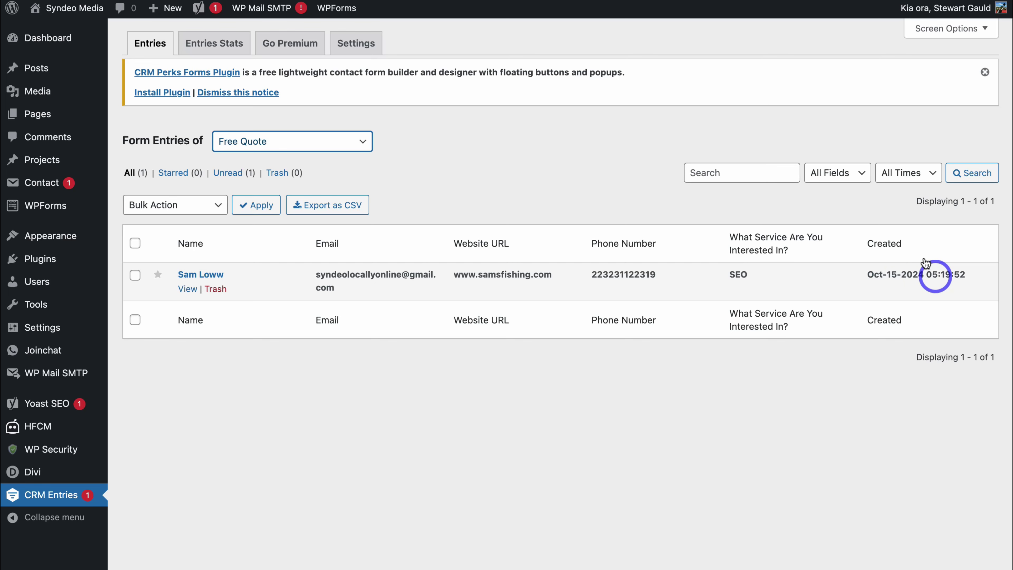
- Check the field and time period filter options for the Free Quote entries and view the submitted entry's details
{"action": "left_click", "coordinate": [854, 174]}
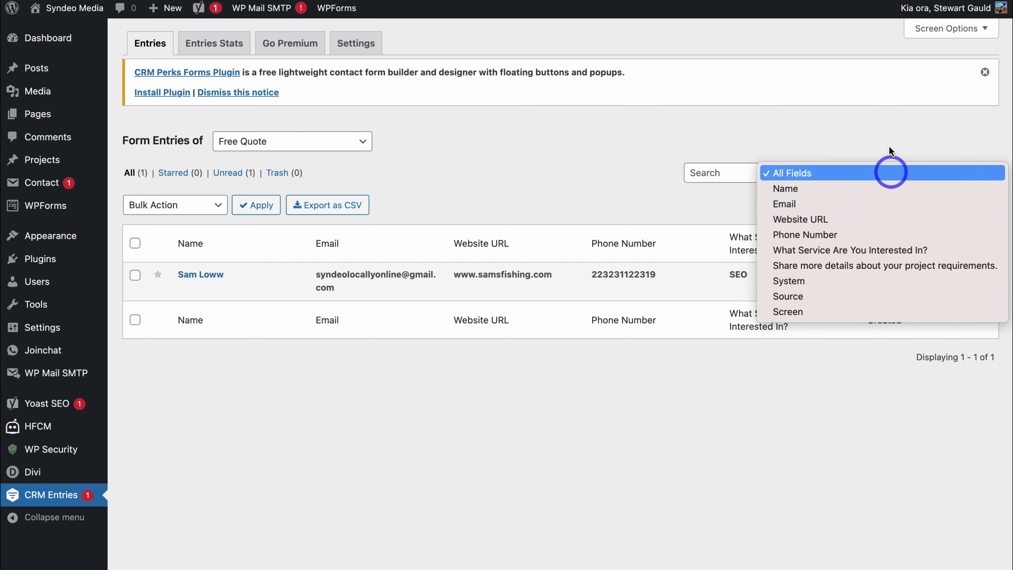
{"action": "left_click", "coordinate": [890, 172]}
{"action": "left_click", "coordinate": [903, 170]}
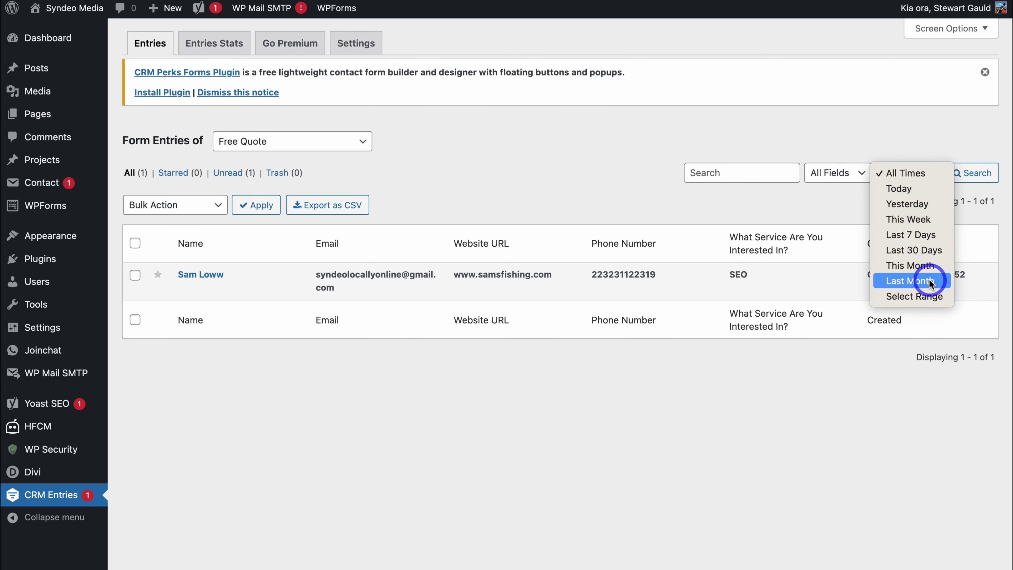
{"action": "left_click", "coordinate": [664, 198]}
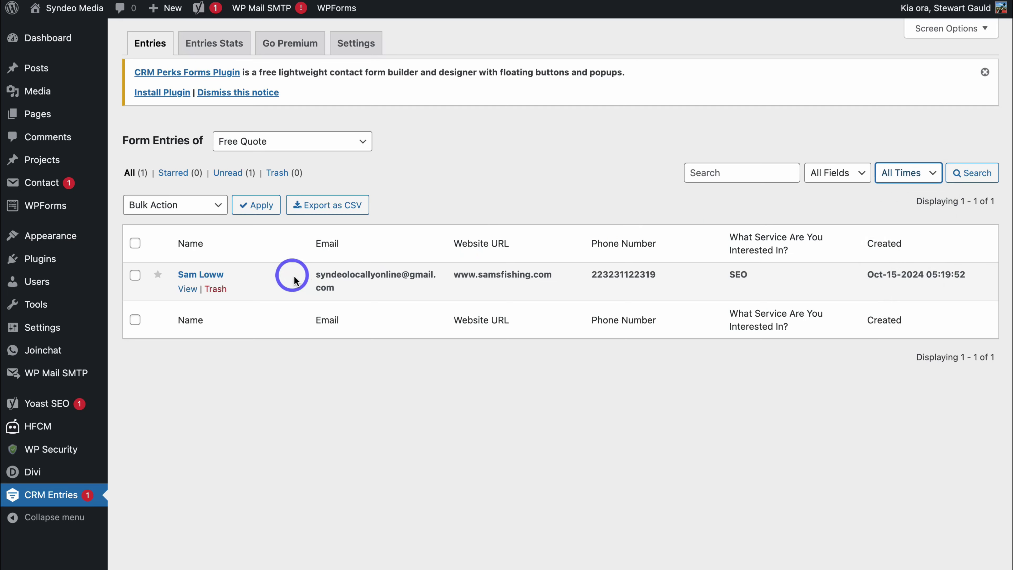
{"action": "left_click", "coordinate": [187, 289]}
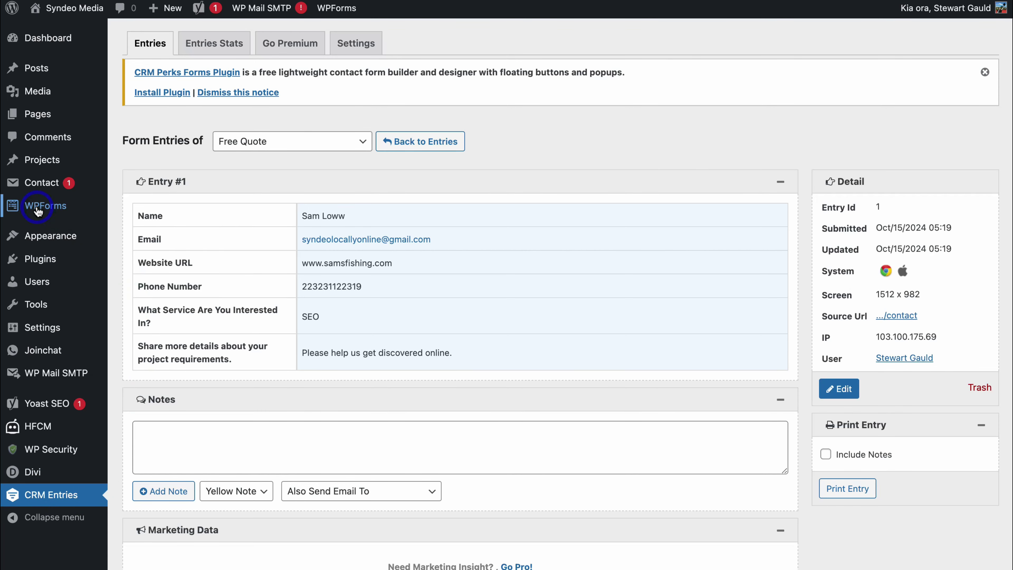
- In the Free Quote form's notification settings, set the email subject line to "Quote Form Submissions" and the From Name to "Free Quote"
{"action": "mouse_move", "coordinate": [38, 211]}
{"action": "left_click", "coordinate": [80, 211]}
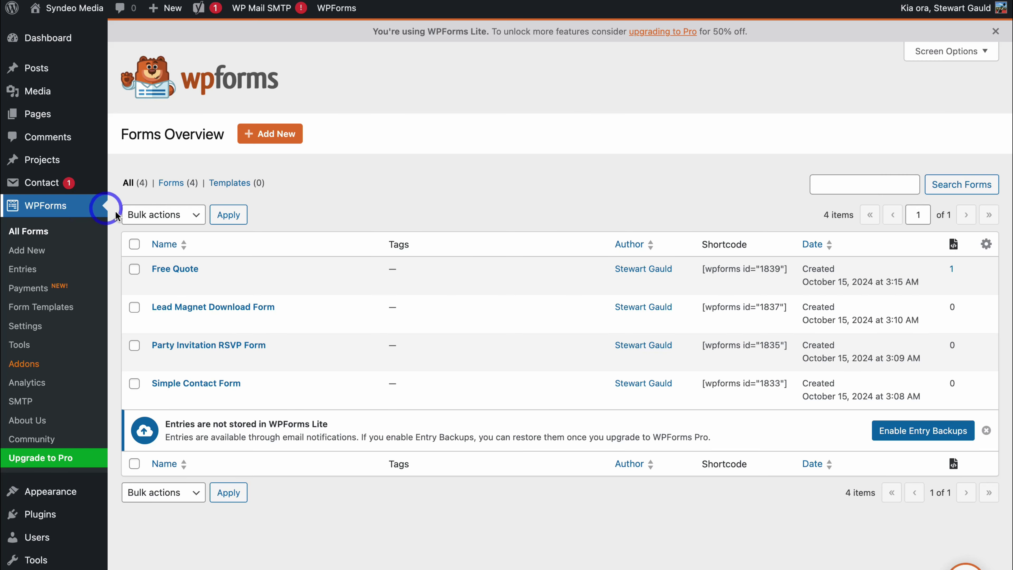
{"action": "left_click", "coordinate": [183, 272]}
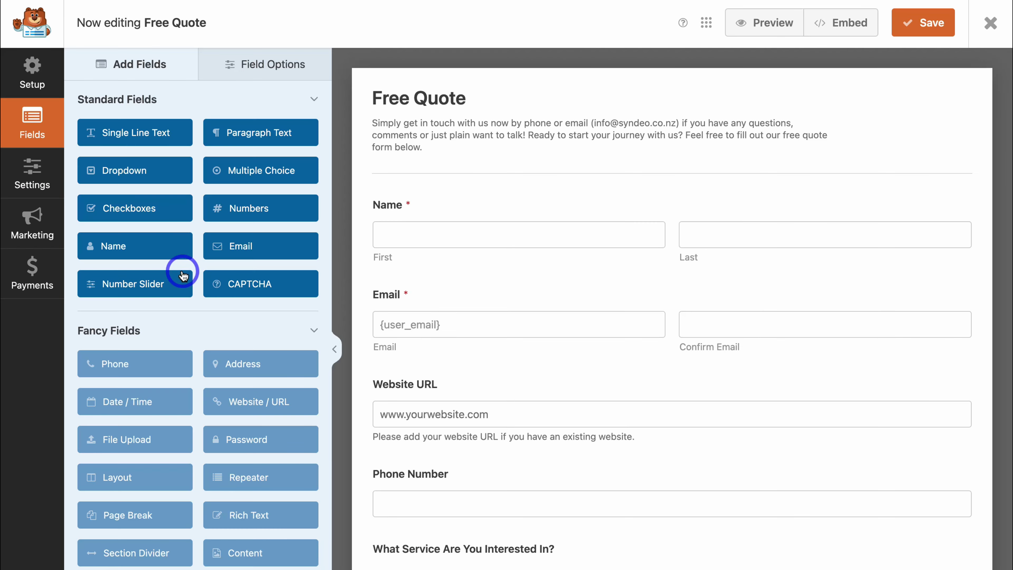
{"action": "left_click", "coordinate": [32, 175]}
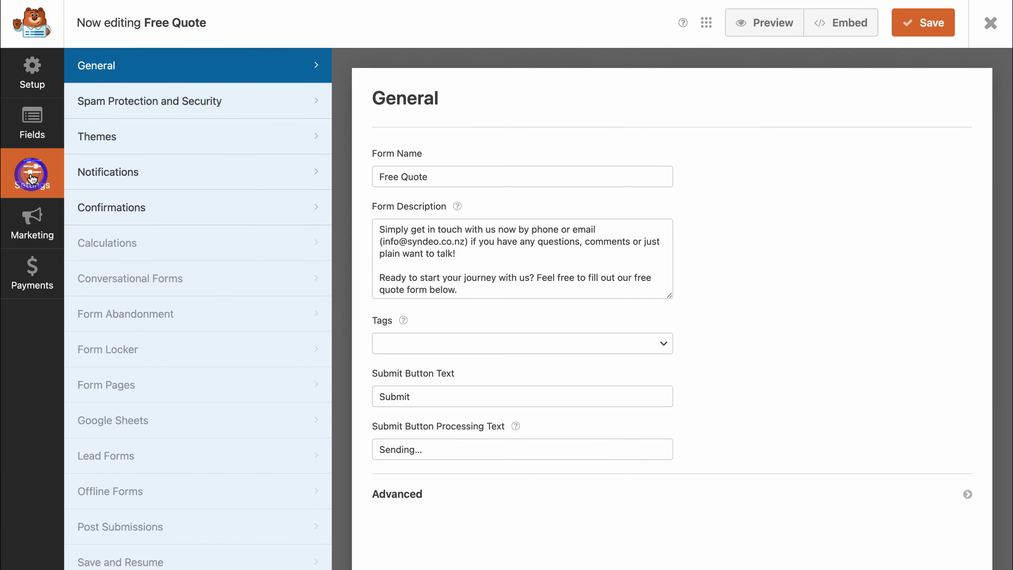
{"action": "left_click", "coordinate": [200, 176]}
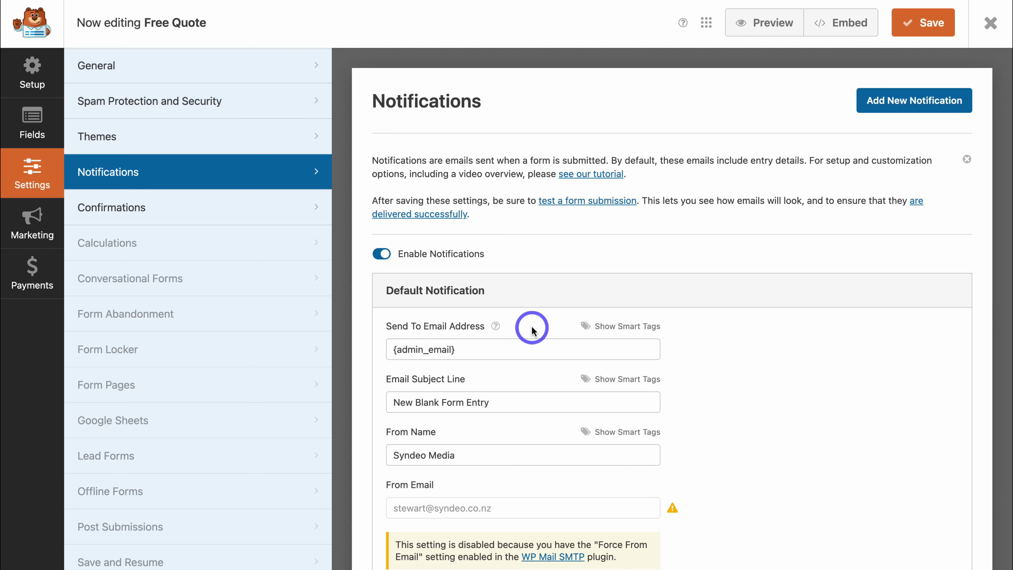
{"action": "left_click", "coordinate": [479, 352]}
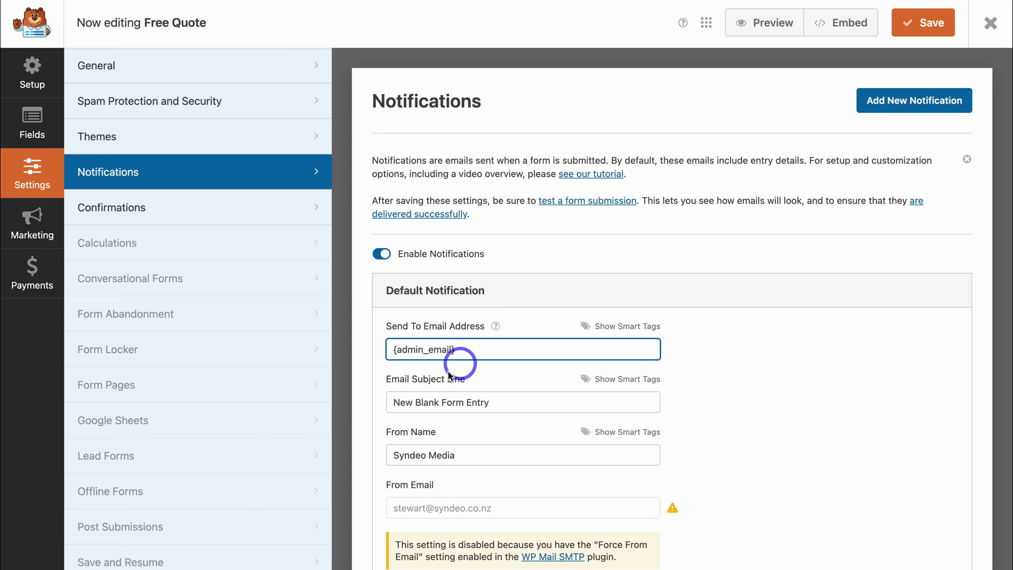
{"action": "left_click_drag", "start_coordinate": [515, 401], "coordinate": [382, 403]}
{"action": "type", "text": "Quote Form Submissions"}
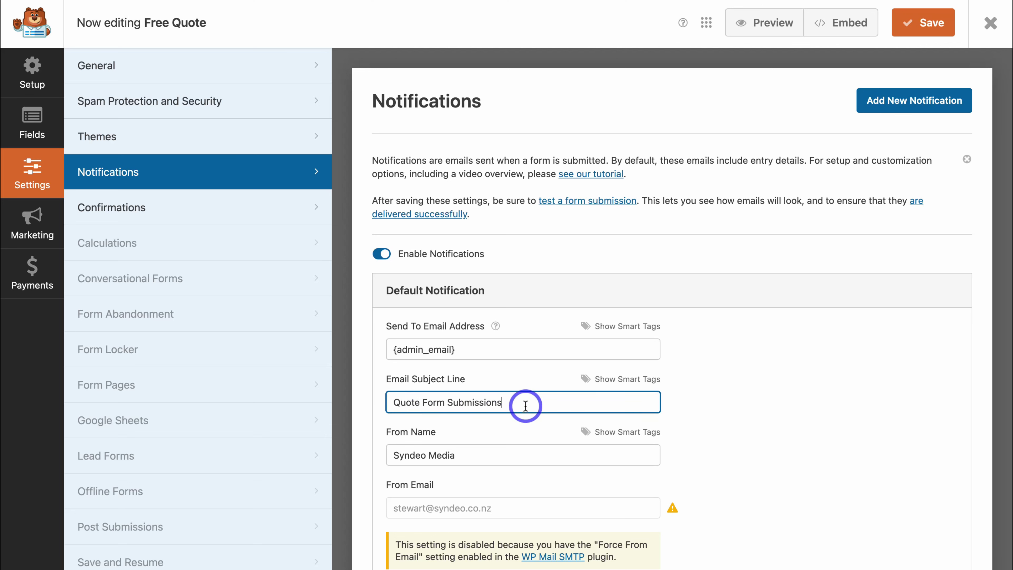
{"action": "left_click_drag", "start_coordinate": [481, 455], "coordinate": [393, 449]}
{"action": "type", "text": "Free Quote"}
- Set the notification's Reply-To to the Email field's smart tag, {field_id="2"}, and save the form
{"action": "scroll", "coordinate": [521, 344], "scroll_direction": "down", "scroll_amount": 4}
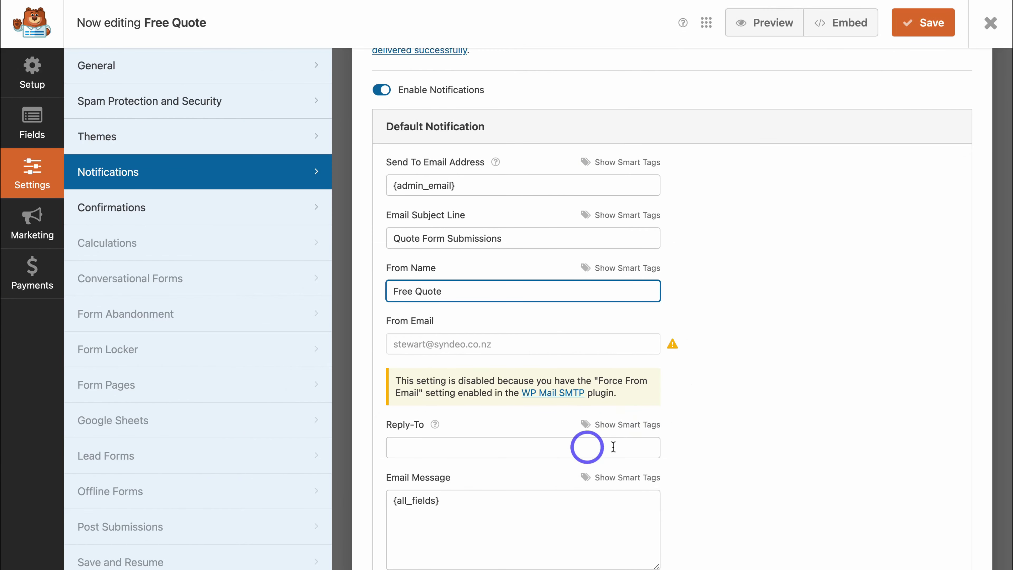
{"action": "left_click", "coordinate": [635, 425]}
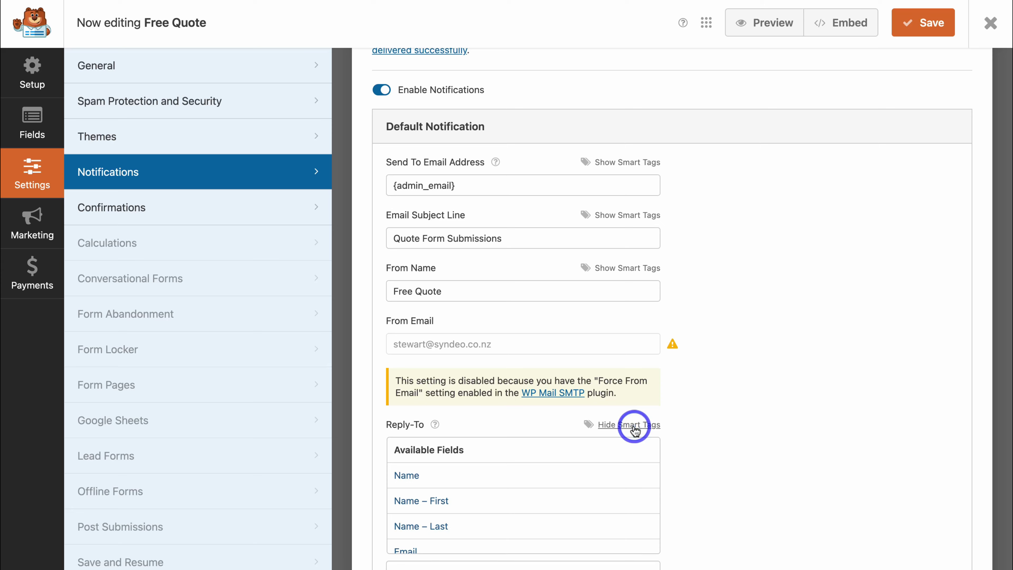
{"action": "scroll", "coordinate": [622, 460], "scroll_direction": "down", "scroll_amount": 1}
{"action": "left_click", "coordinate": [598, 541]}
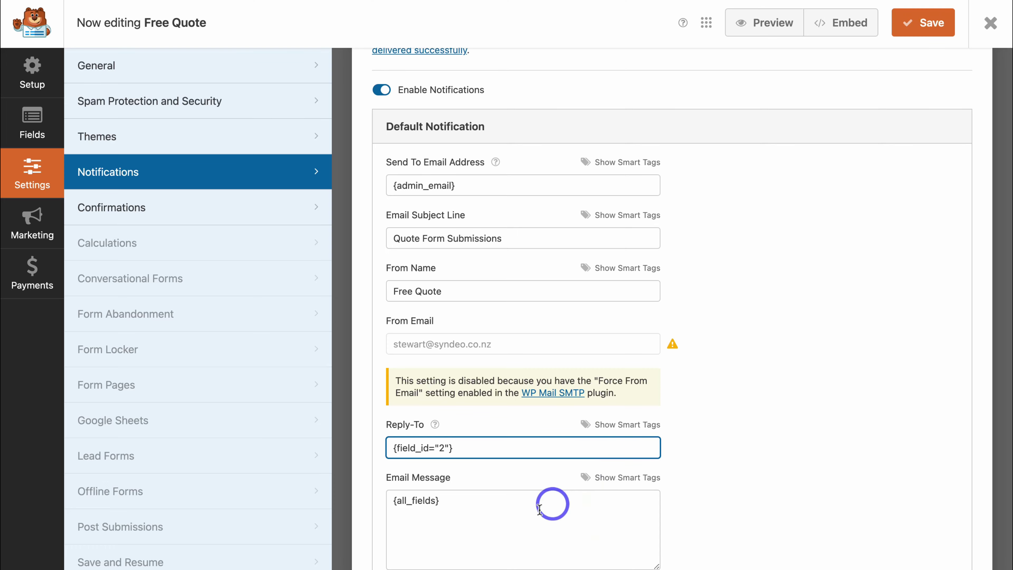
{"action": "scroll", "coordinate": [582, 523], "scroll_direction": "down", "scroll_amount": 3}
{"action": "scroll", "coordinate": [583, 524], "scroll_direction": "up", "scroll_amount": 7}
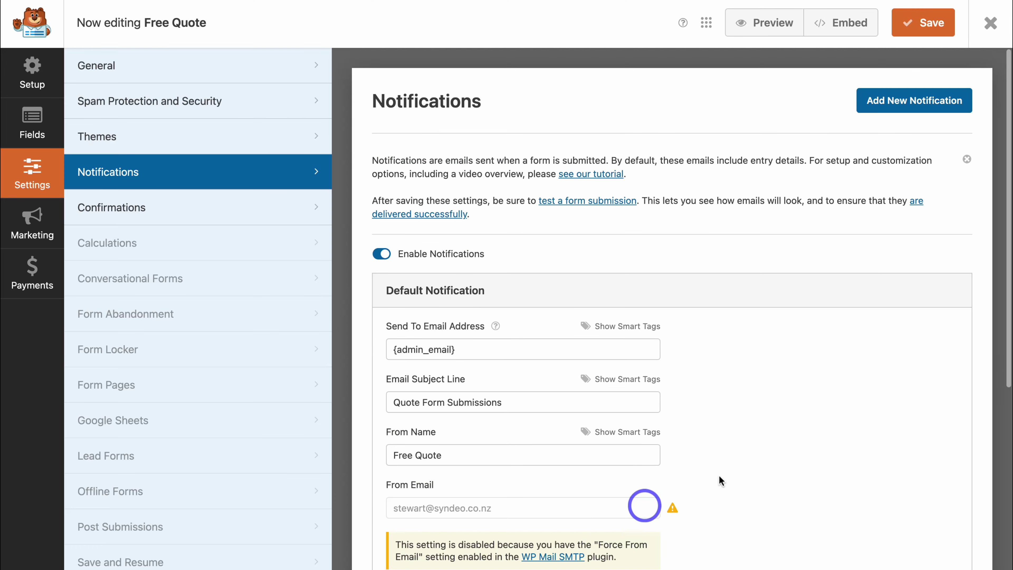
{"action": "left_click", "coordinate": [924, 35]}
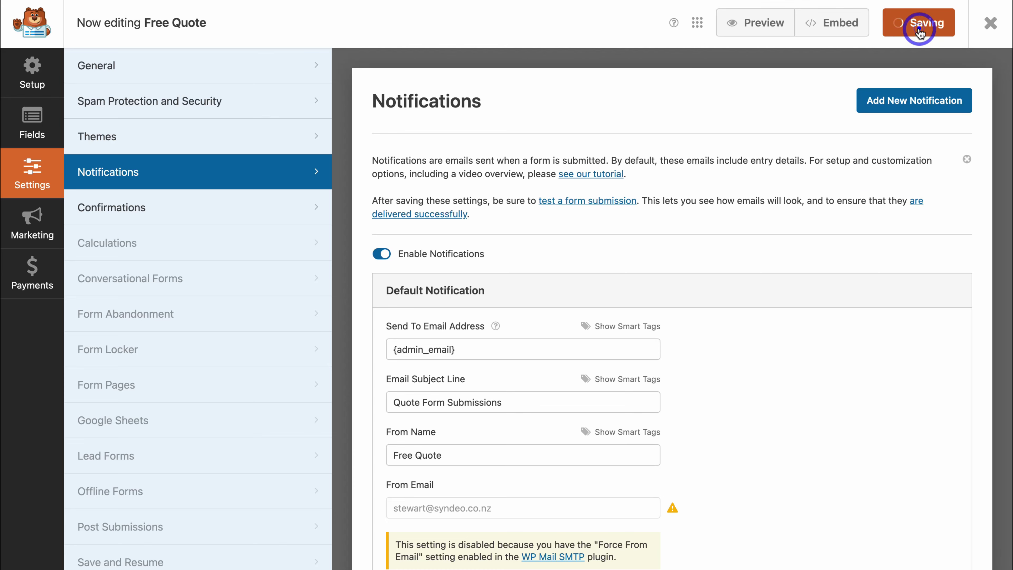
- Check the available confirmation types in the form's confirmation settings, keep Message, and close the form builder
{"action": "left_click", "coordinate": [200, 208]}
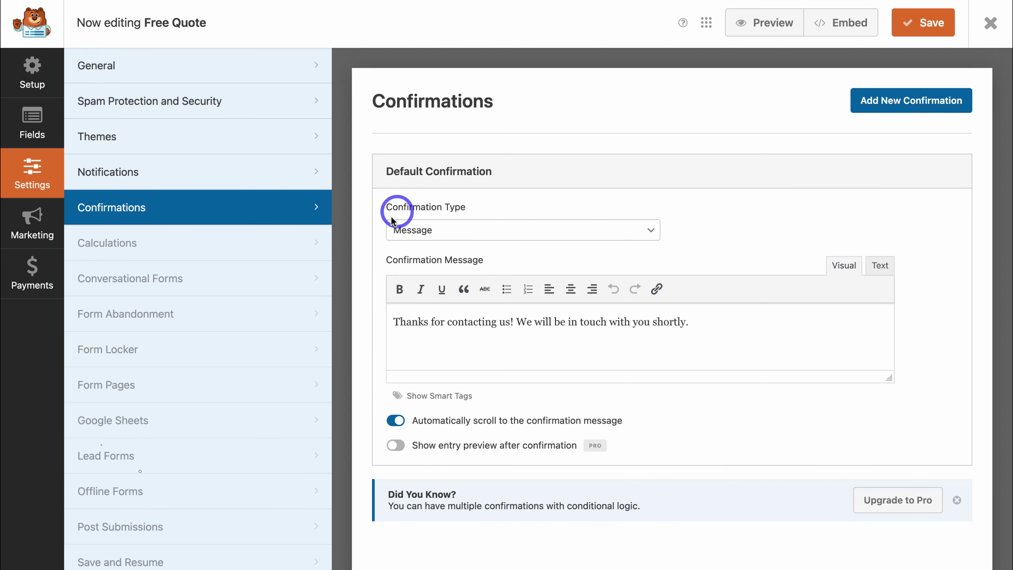
{"action": "left_click", "coordinate": [454, 230]}
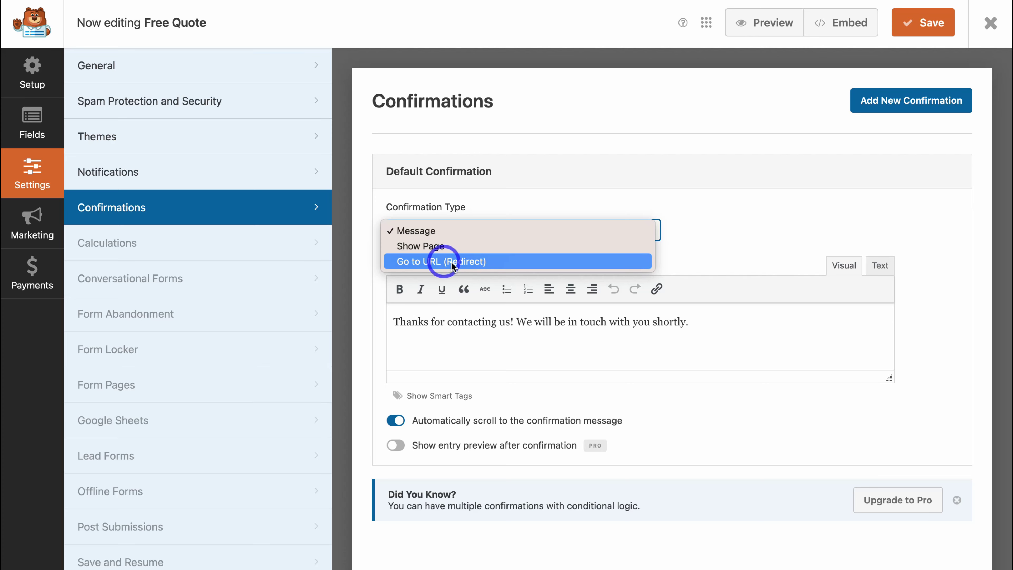
{"action": "left_click", "coordinate": [702, 259]}
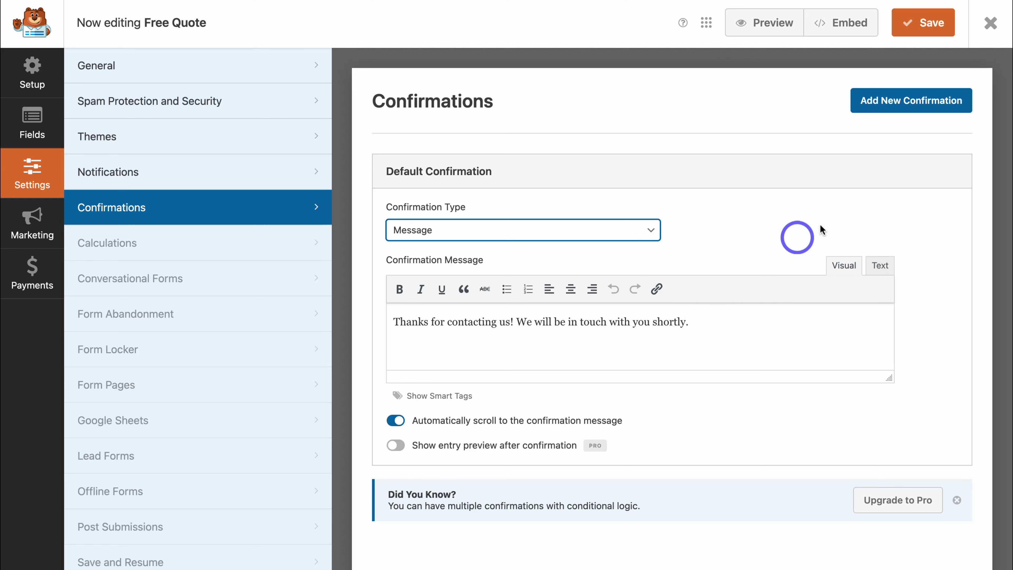
{"action": "left_click", "coordinate": [984, 24]}
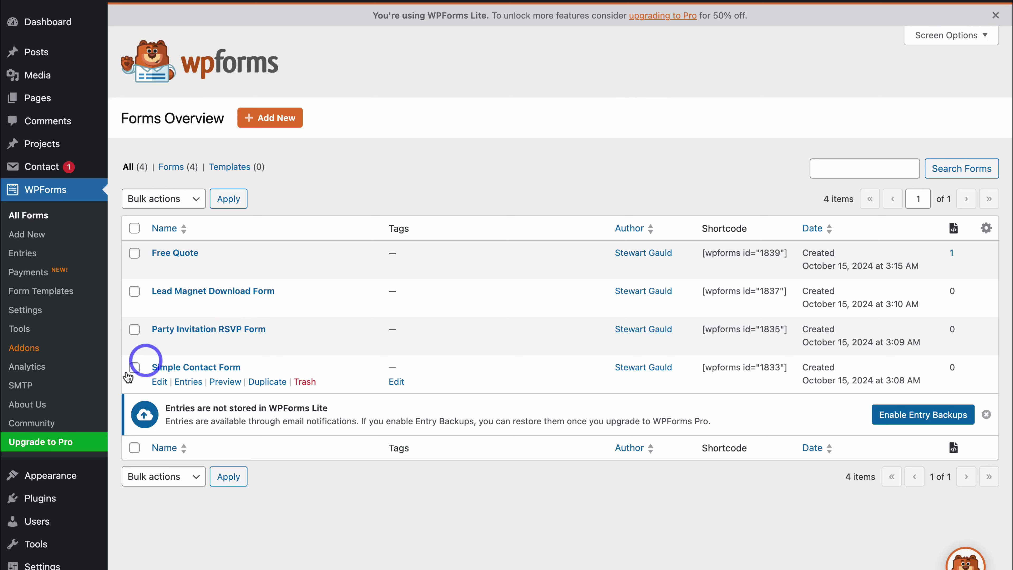
- Search the plugin directory for "wpforms" and install and activate the Styler for WPForms plugin
{"action": "mouse_move", "coordinate": [67, 505]}
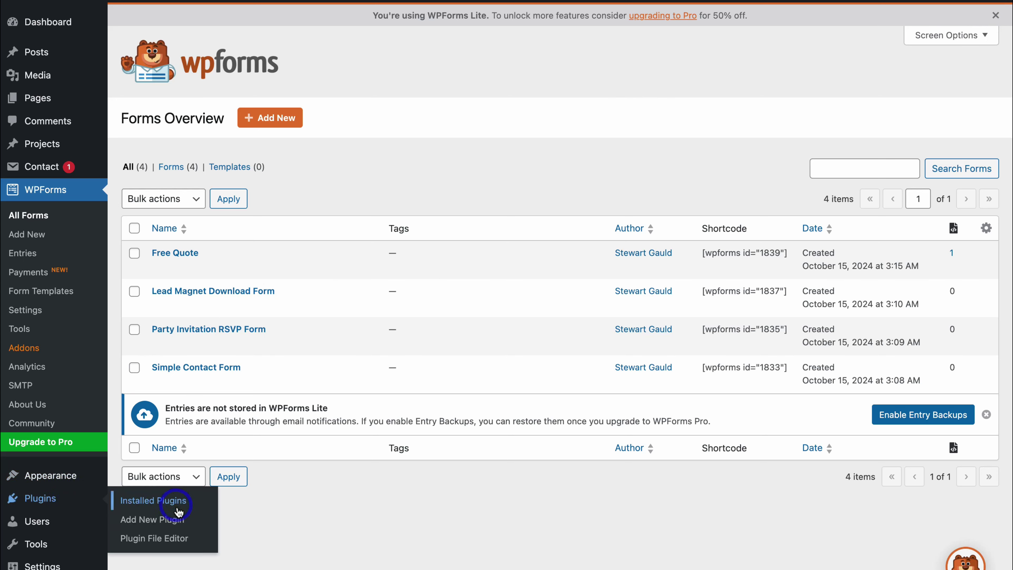
{"action": "left_click", "coordinate": [202, 526]}
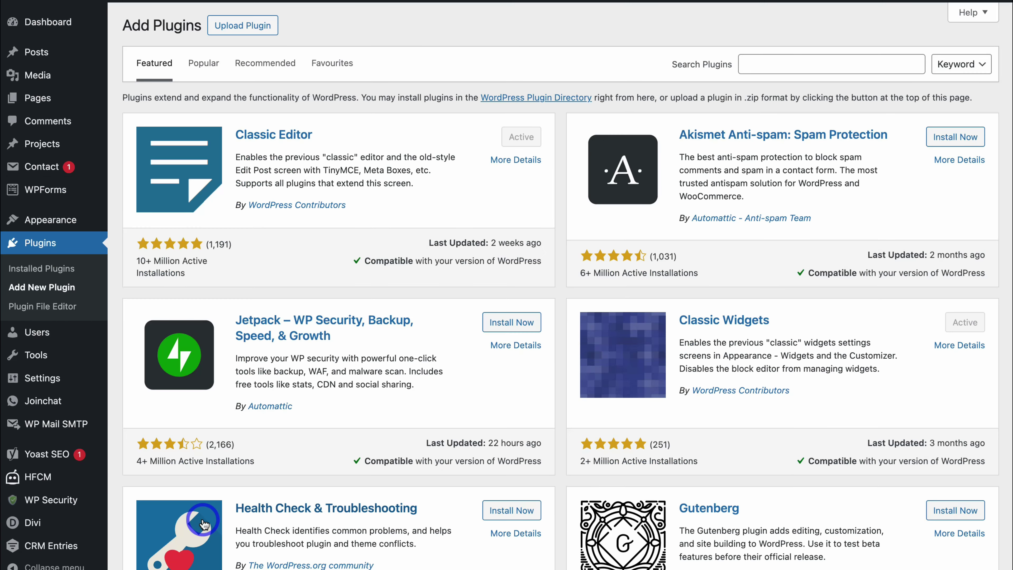
{"action": "left_click", "coordinate": [767, 63]}
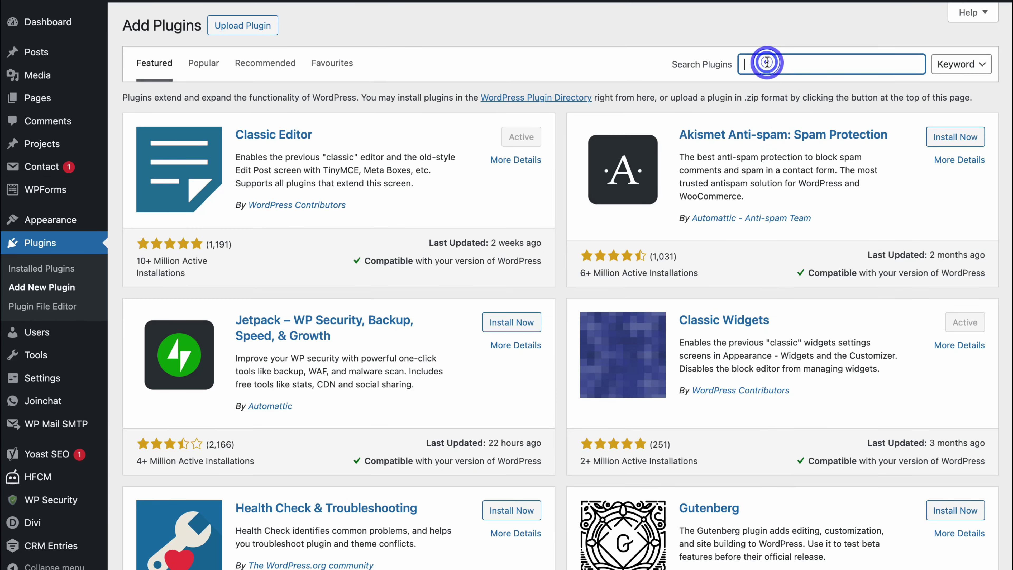
{"action": "type", "text": "wpforms"}
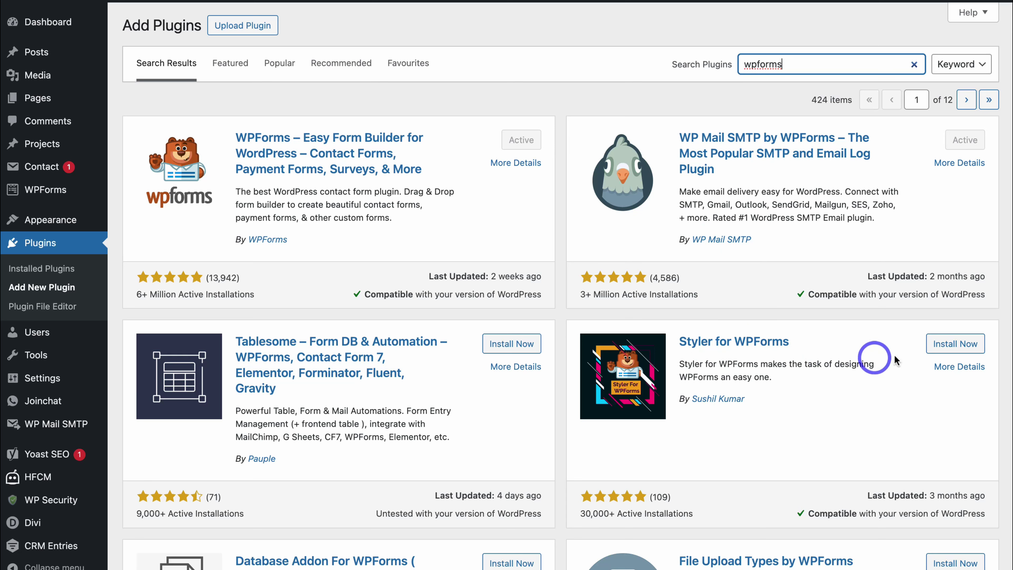
{"action": "left_click", "coordinate": [945, 350]}
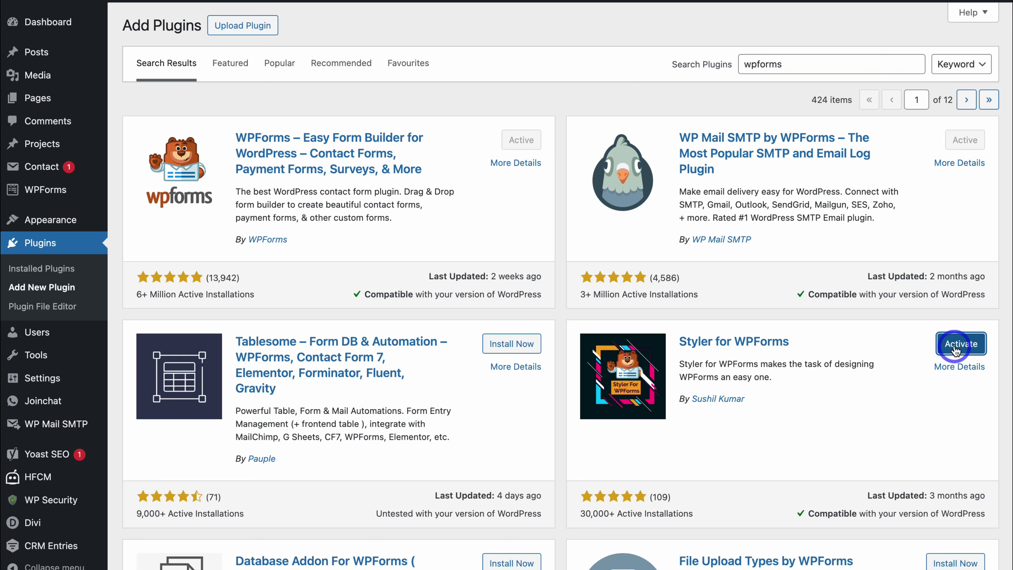
{"action": "left_click", "coordinate": [956, 351]}
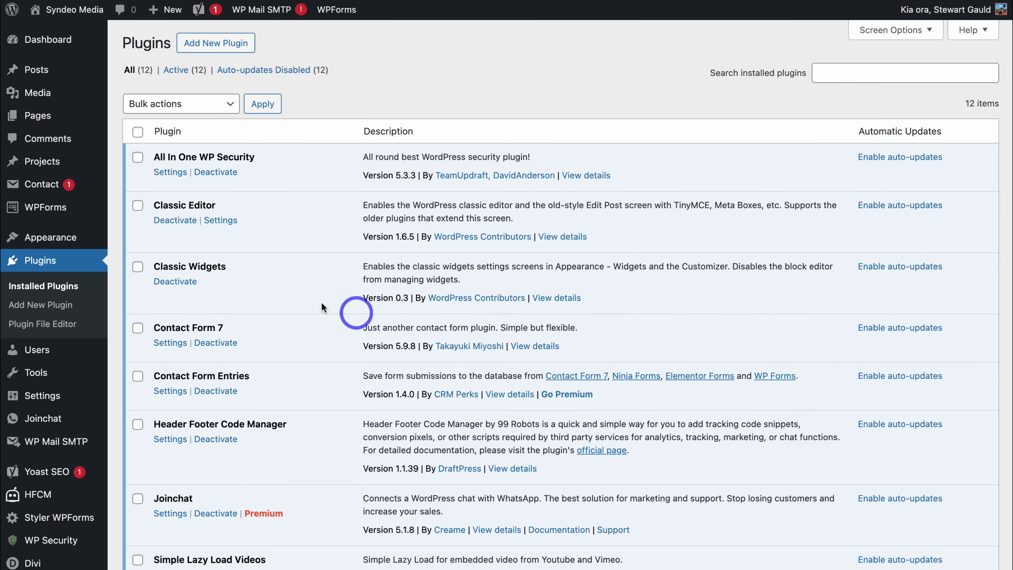
- In the theme customiser, choose Free Quote as the form to style with Styler for WPForms and accept the page refresh
{"action": "mouse_move", "coordinate": [75, 220]}
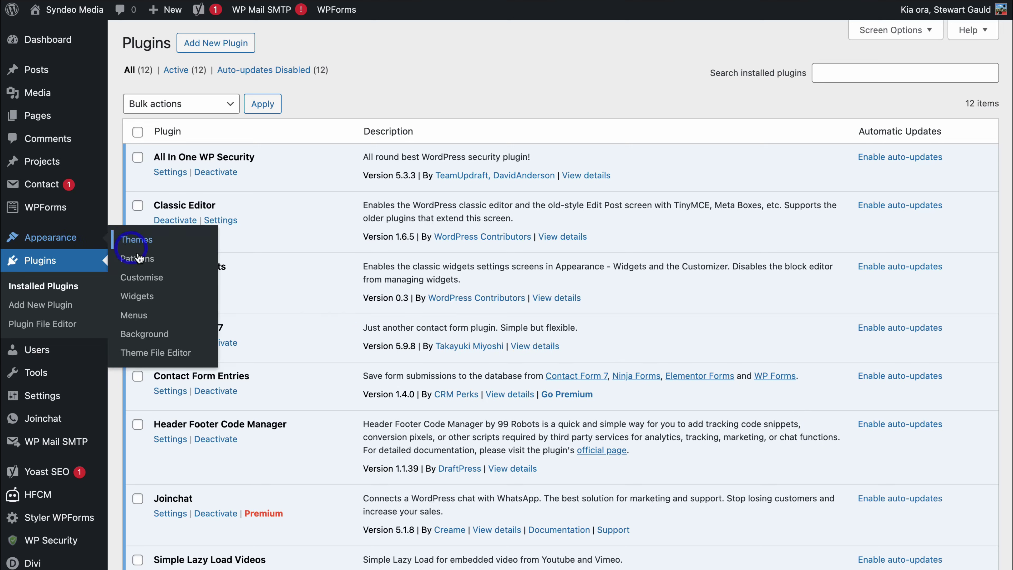
{"action": "left_click", "coordinate": [194, 283]}
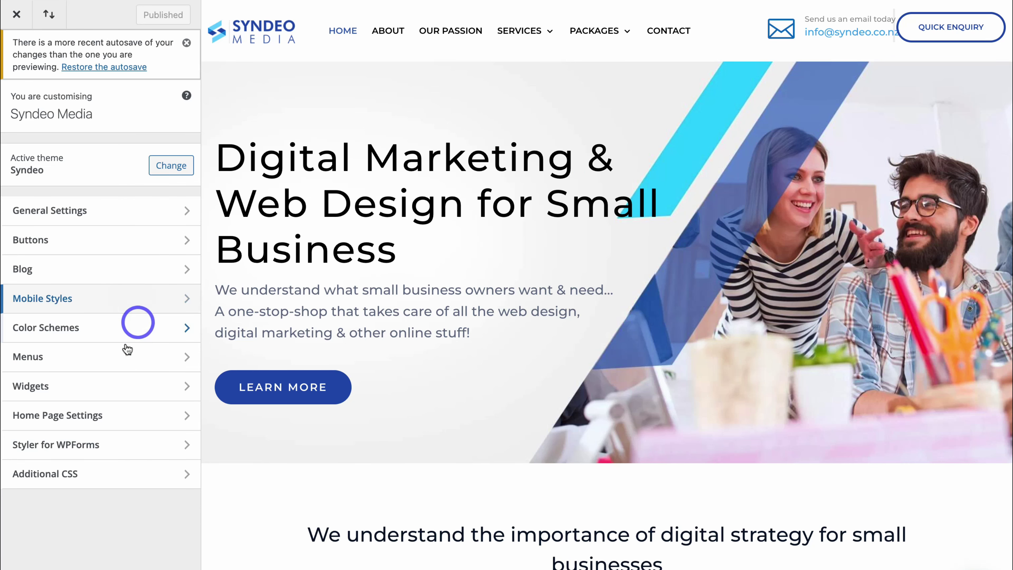
{"action": "left_click", "coordinate": [131, 450]}
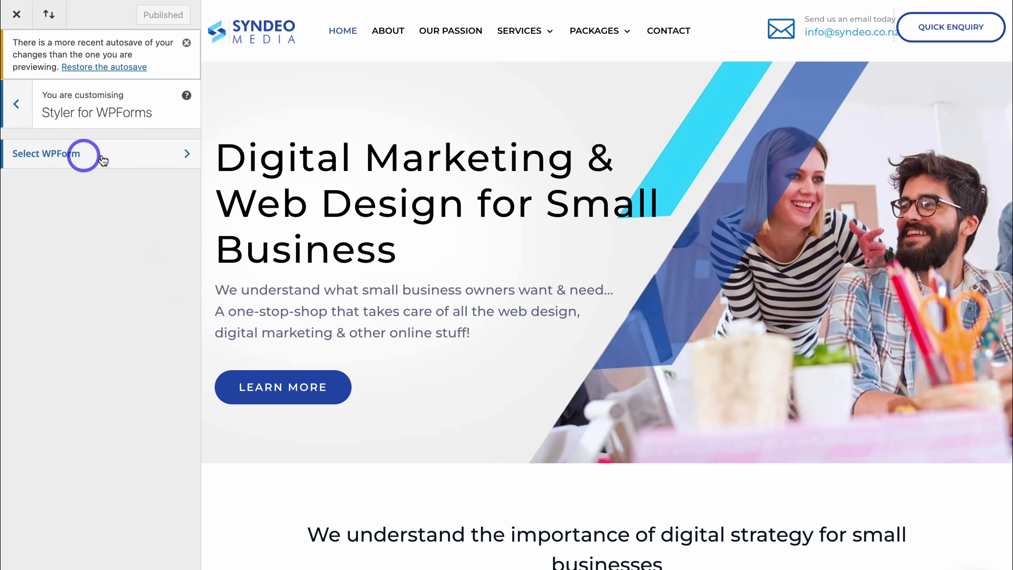
{"action": "left_click", "coordinate": [103, 160]}
{"action": "left_click", "coordinate": [111, 180]}
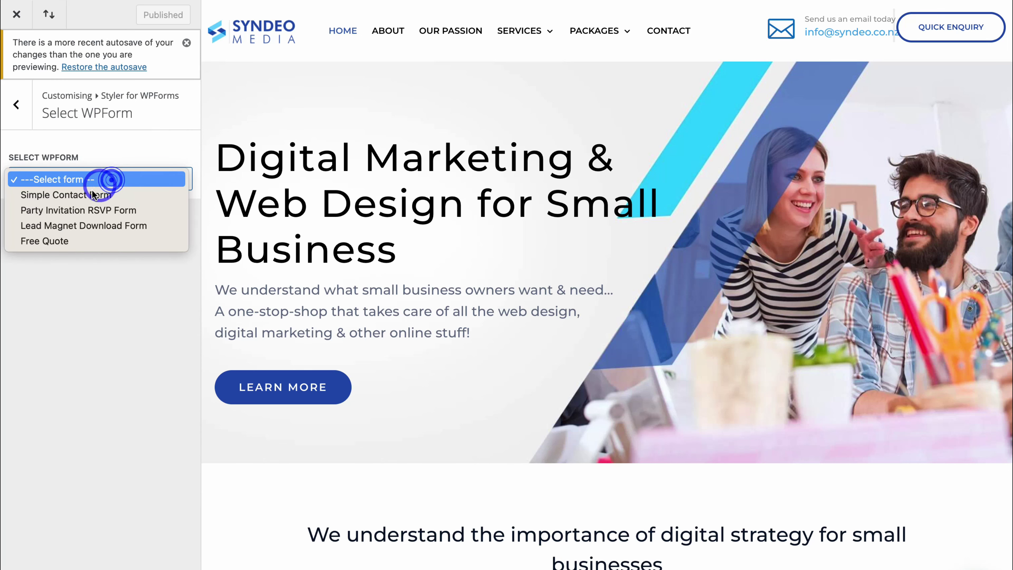
{"action": "left_click", "coordinate": [100, 242]}
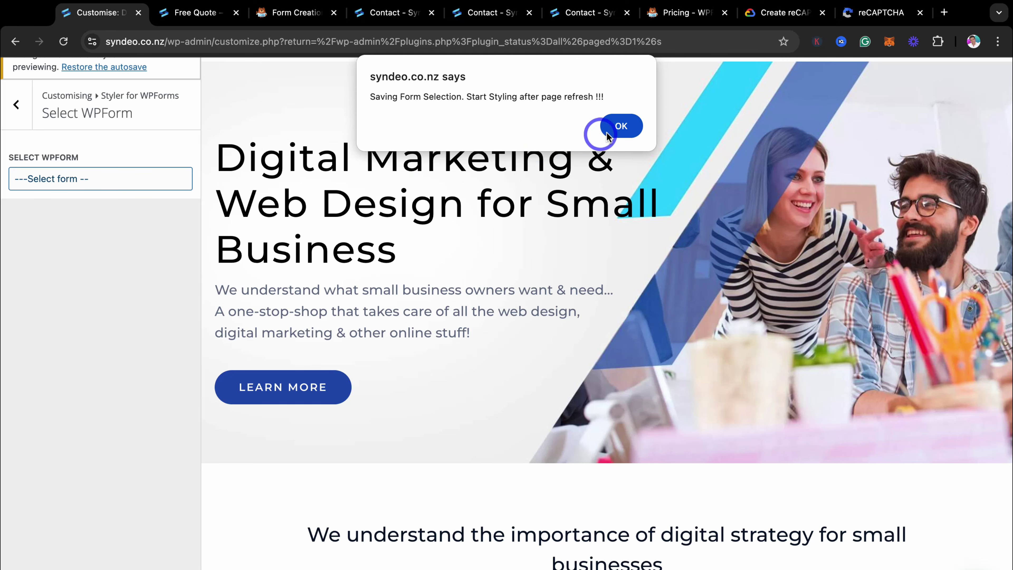
{"action": "left_click", "coordinate": [609, 134]}
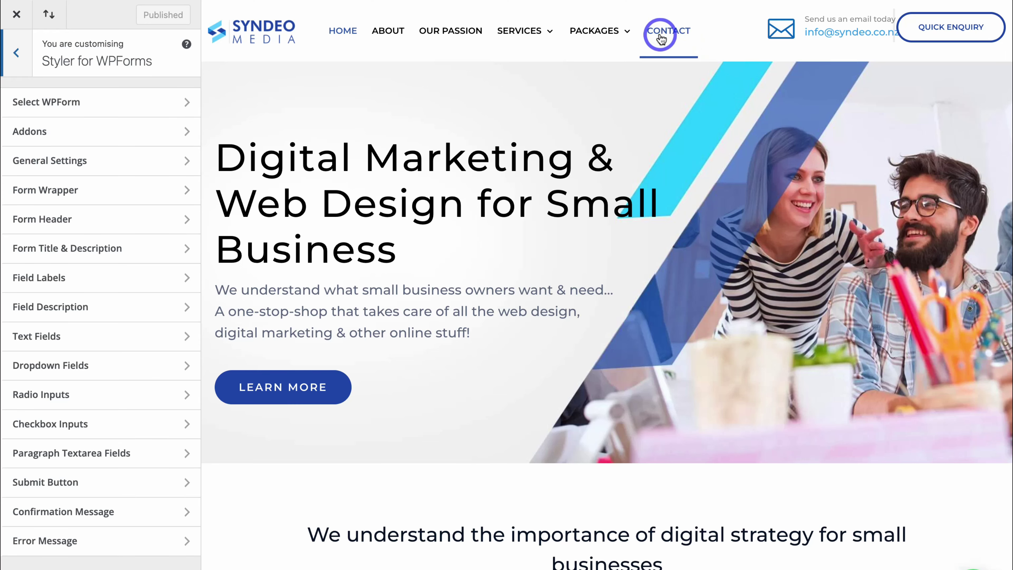
- Bring up the enquiry form on the Contact page in the customiser preview and open its Form Wrapper style settings
{"action": "left_click", "coordinate": [670, 44]}
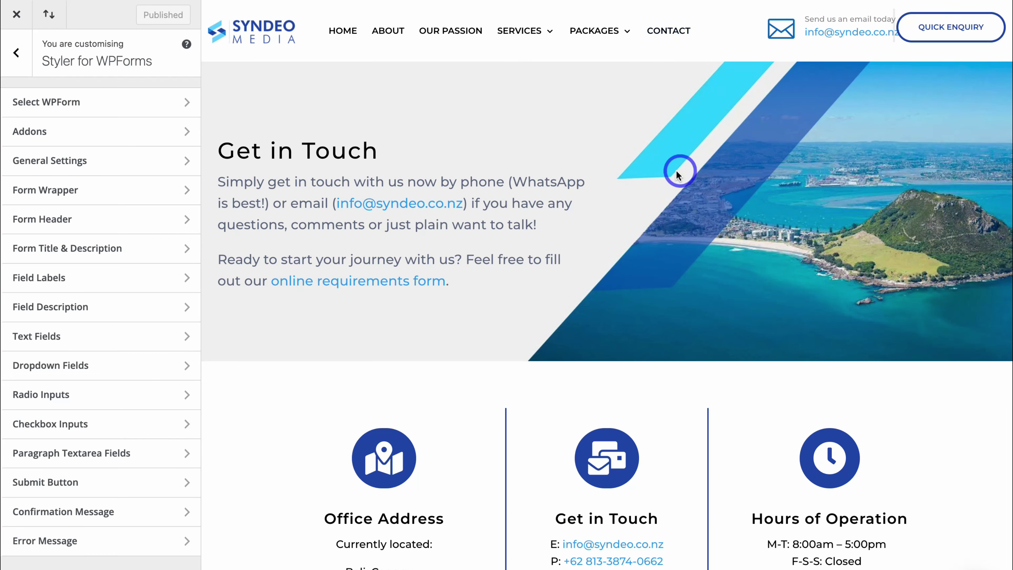
{"action": "scroll", "coordinate": [676, 169], "scroll_direction": "down", "scroll_amount": 15}
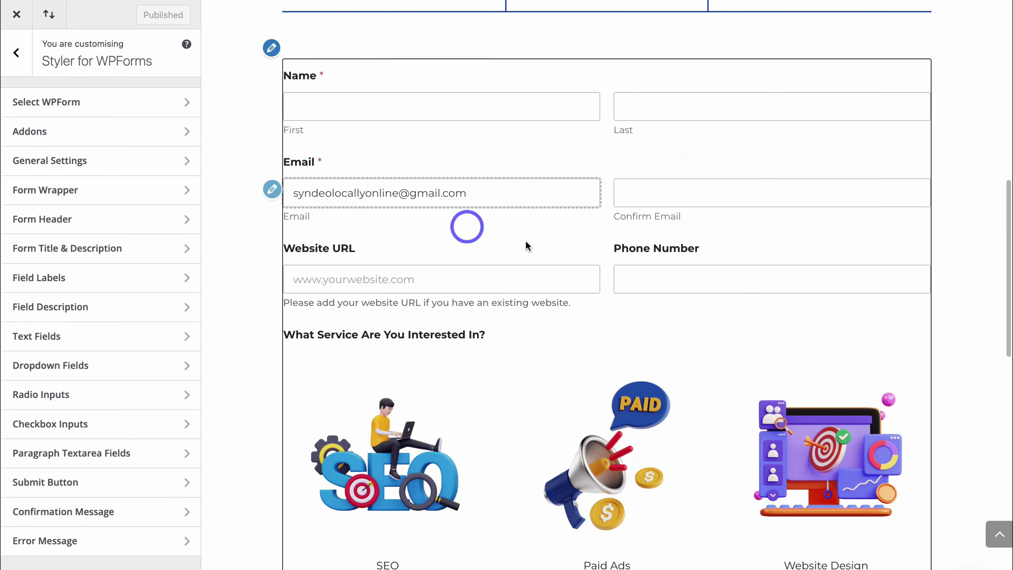
{"action": "scroll", "coordinate": [623, 232], "scroll_direction": "down", "scroll_amount": 7}
{"action": "scroll", "coordinate": [623, 234], "scroll_direction": "up", "scroll_amount": 6}
{"action": "scroll", "coordinate": [623, 235], "scroll_direction": "up", "scroll_amount": 2}
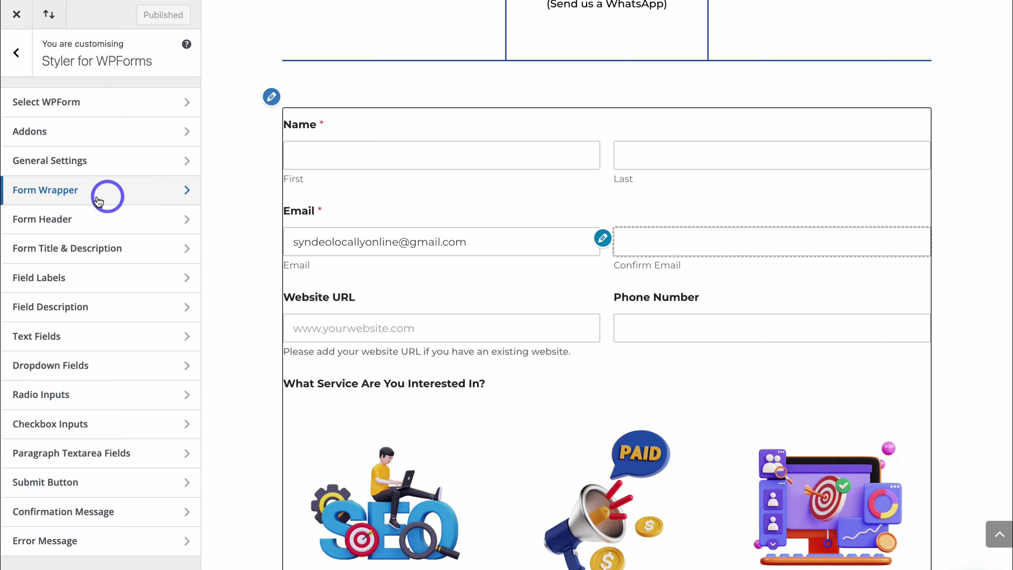
{"action": "left_click", "coordinate": [129, 197]}
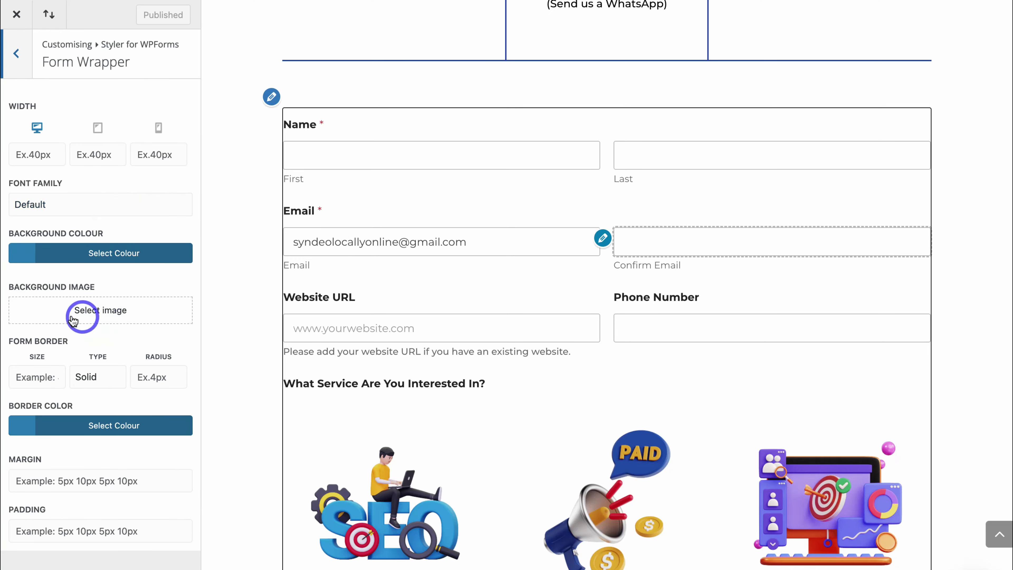
- Try out a background image and preset background colours on the form wrapper, clearing each one again
{"action": "left_click", "coordinate": [153, 316]}
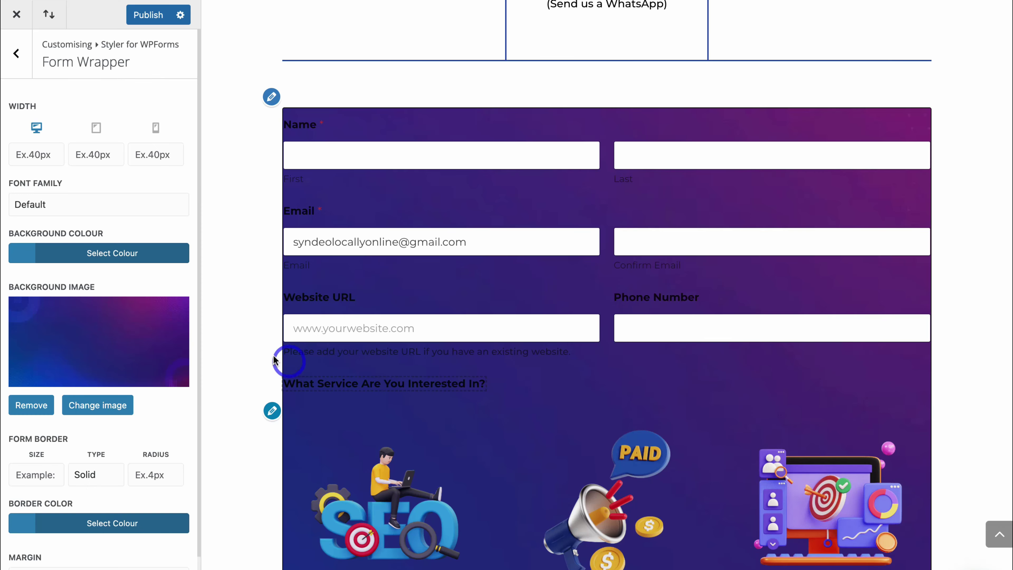
{"action": "left_click", "coordinate": [23, 396]}
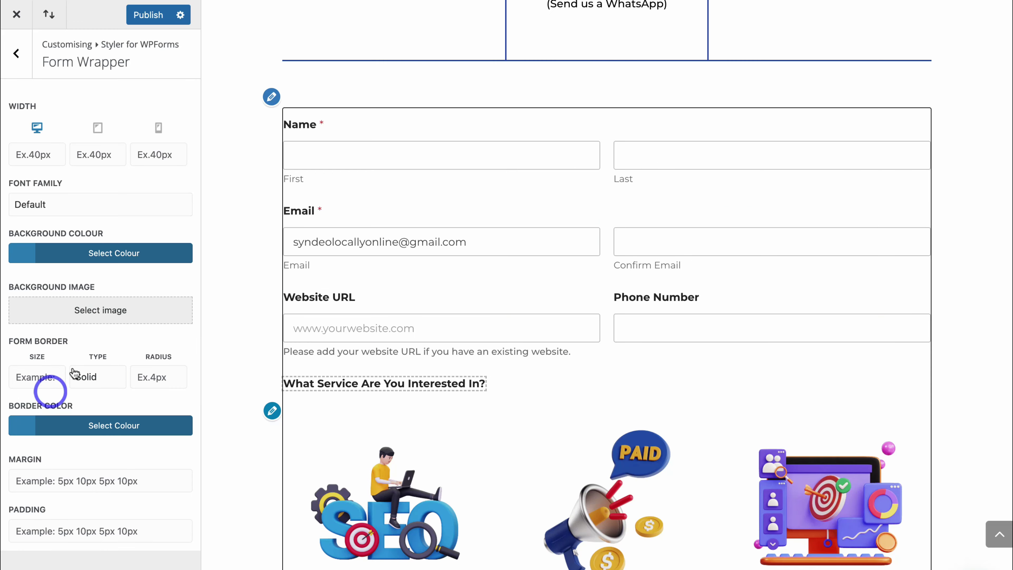
{"action": "left_click", "coordinate": [29, 253]}
{"action": "left_click", "coordinate": [66, 392]}
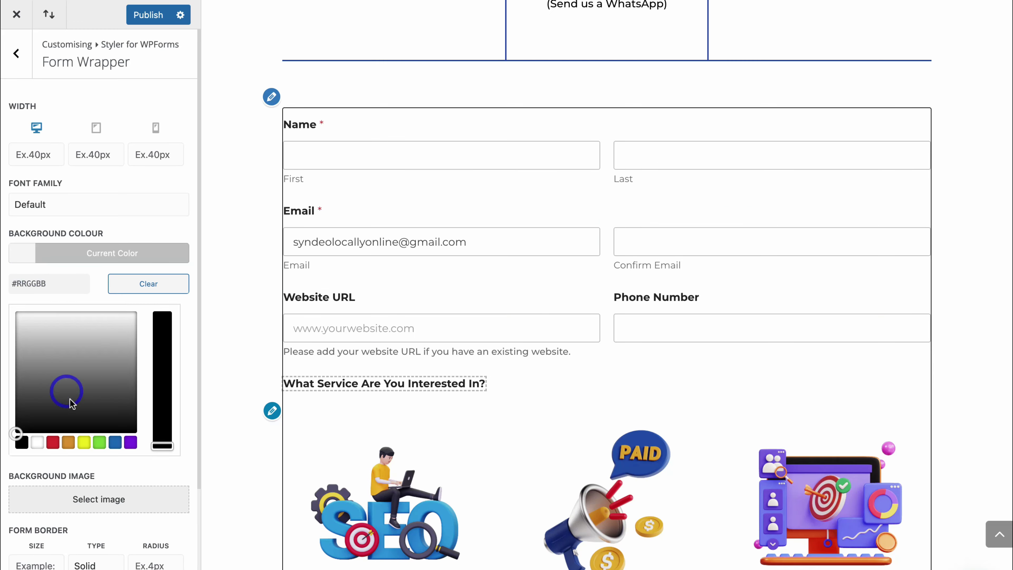
{"action": "left_click", "coordinate": [84, 443]}
{"action": "left_click", "coordinate": [114, 443]}
{"action": "left_click", "coordinate": [126, 282]}
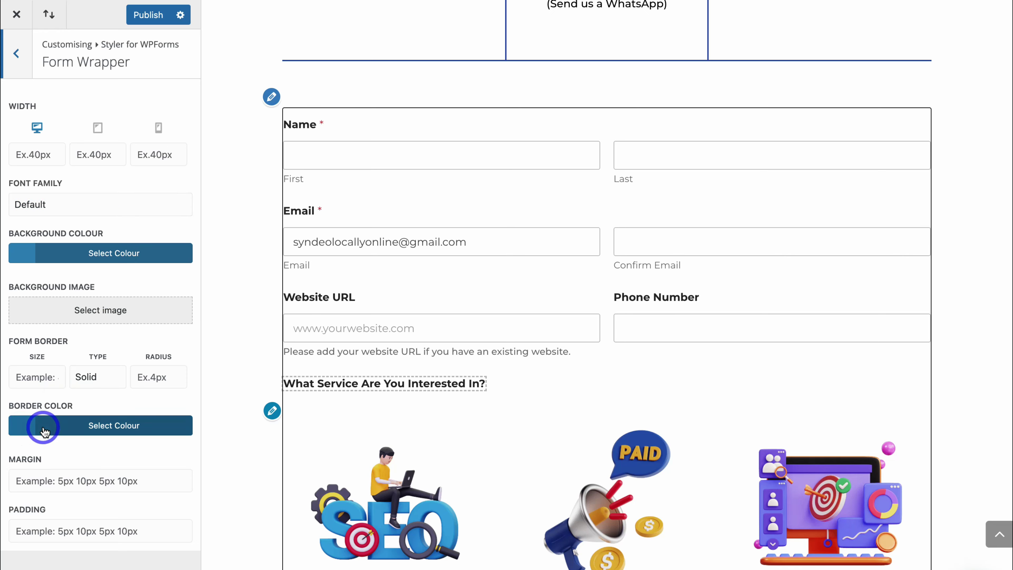
- Give the form wrapper a solid blue border (#1e73be) with a size of 5 and a radius of 50
{"action": "left_click", "coordinate": [44, 426]}
{"action": "scroll", "coordinate": [48, 435], "scroll_direction": "down", "scroll_amount": 2}
{"action": "left_click", "coordinate": [115, 564]}
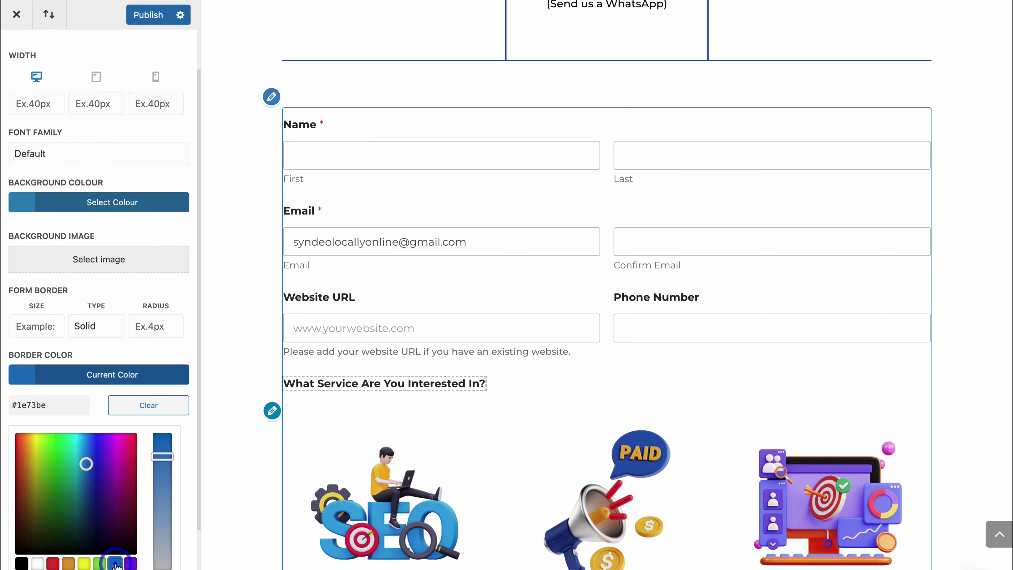
{"action": "left_click", "coordinate": [162, 327]}
{"action": "type", "text": "50"}
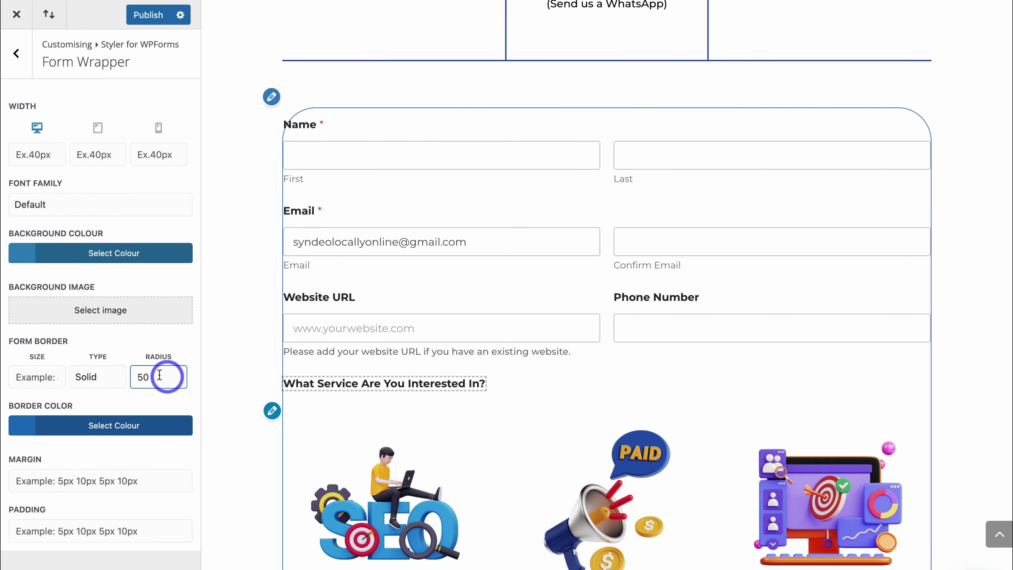
{"action": "left_click", "coordinate": [92, 377]}
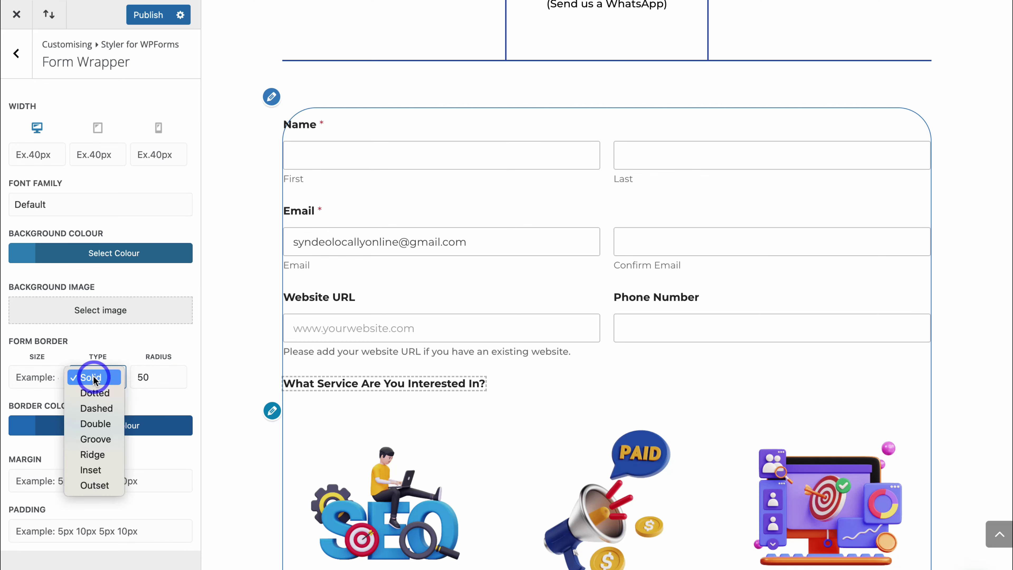
{"action": "left_click", "coordinate": [37, 377]}
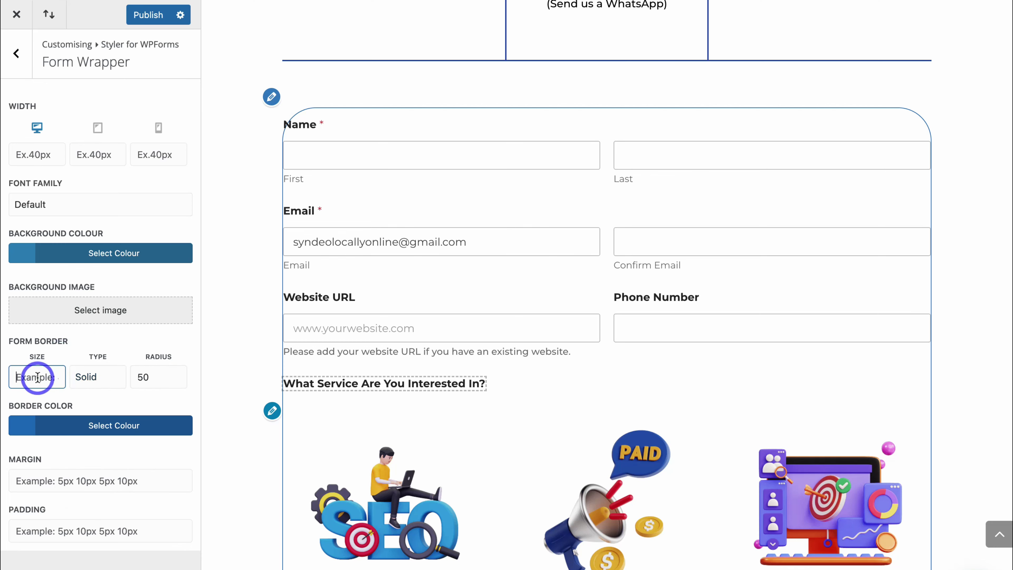
{"action": "type", "text": "5"}
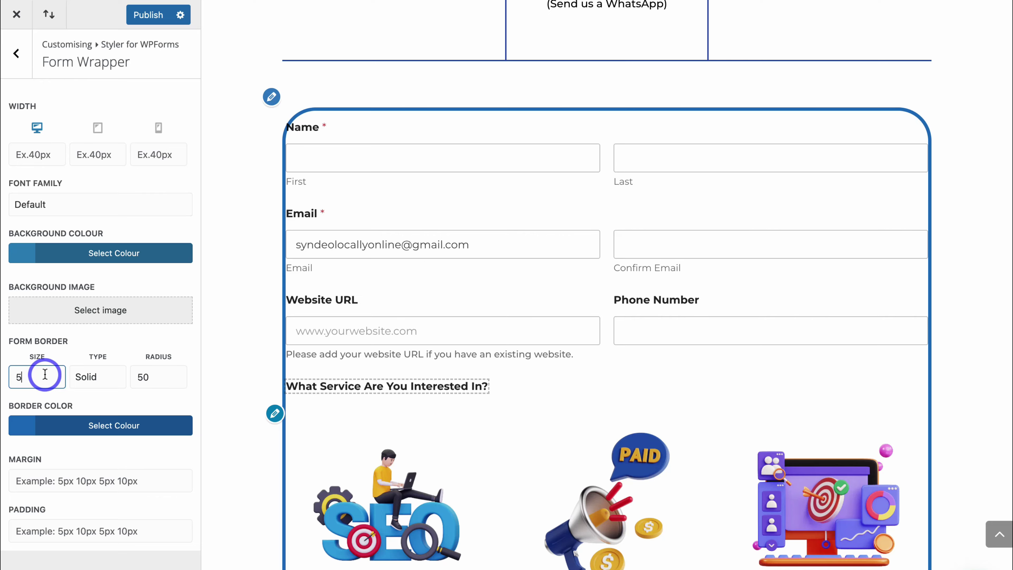
- Set the form wrapper's padding to 25 and leave the Form Wrapper settings
{"action": "left_click", "coordinate": [60, 531]}
{"action": "type", "text": "25"}
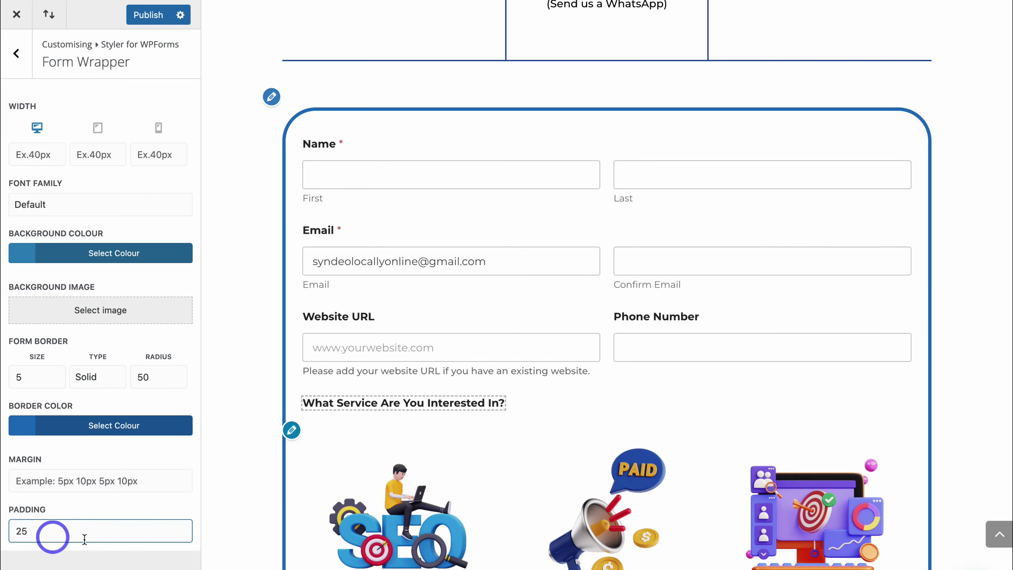
{"action": "left_click", "coordinate": [344, 494]}
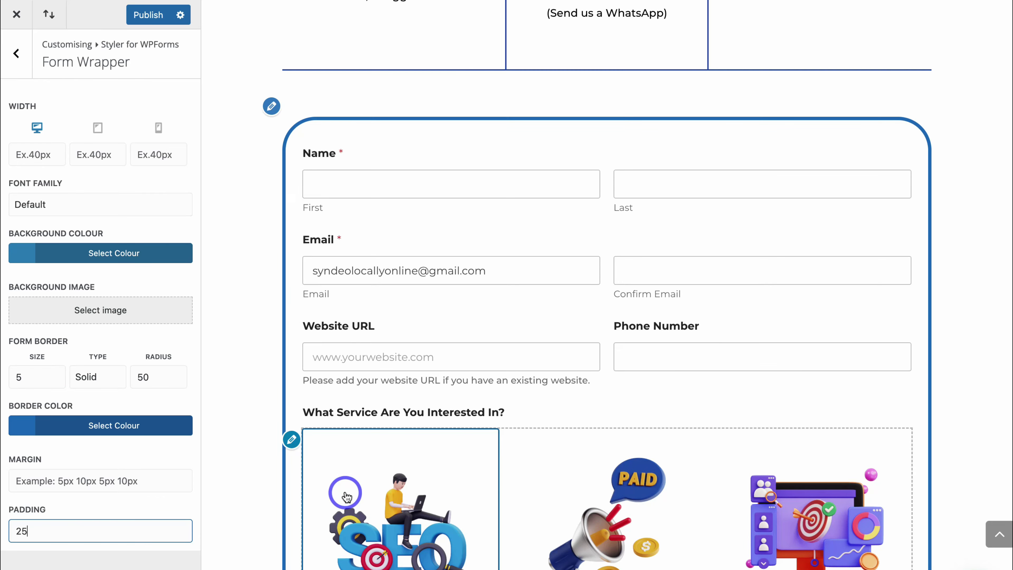
{"action": "left_click", "coordinate": [17, 55]}
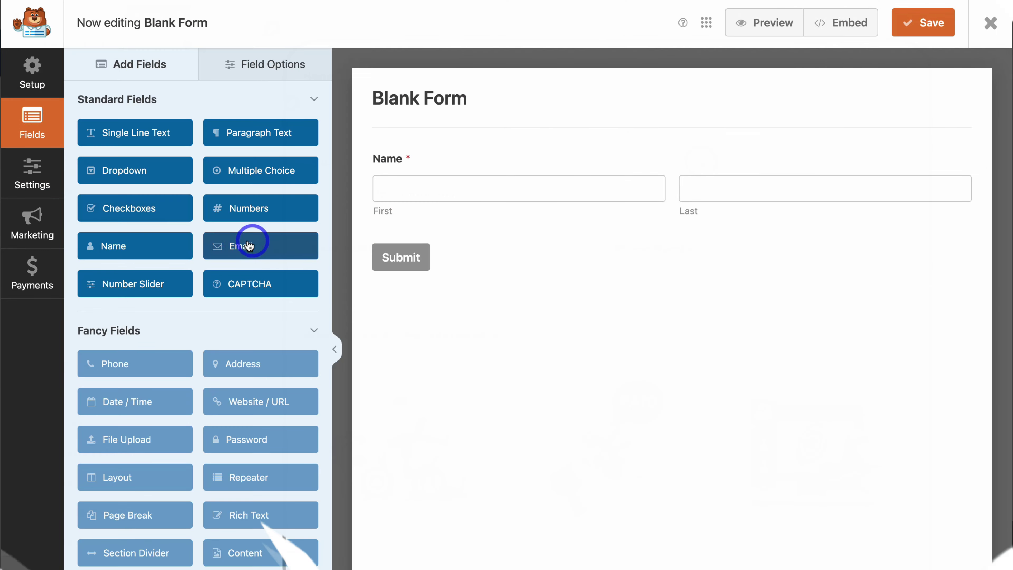
- Add Email, Single Line Text and Numbers fields below the Name field of the blank form
{"action": "left_click_drag", "start_coordinate": [255, 235], "coordinate": [454, 251]}
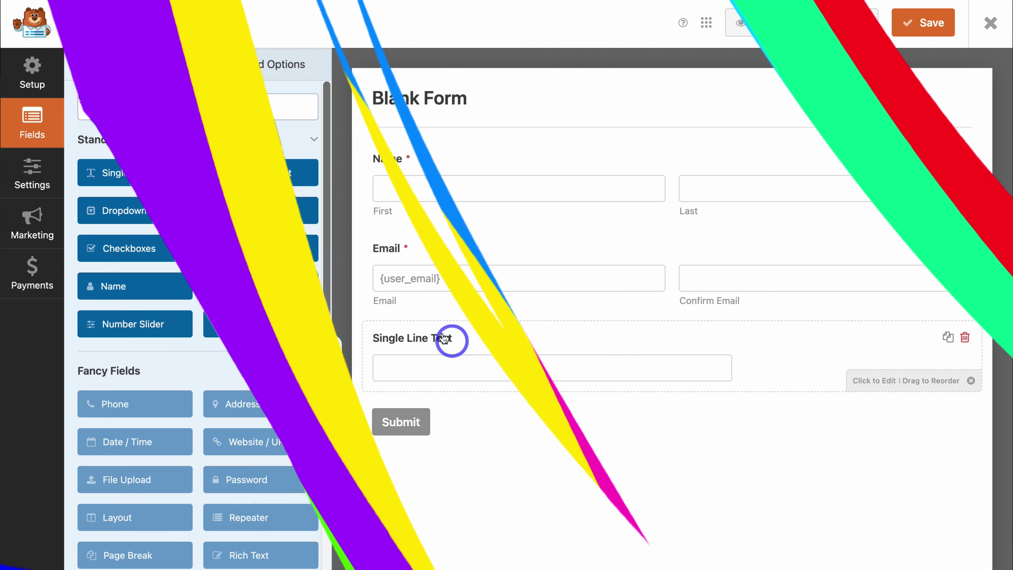
{"action": "left_click_drag", "start_coordinate": [256, 249], "coordinate": [430, 423]}
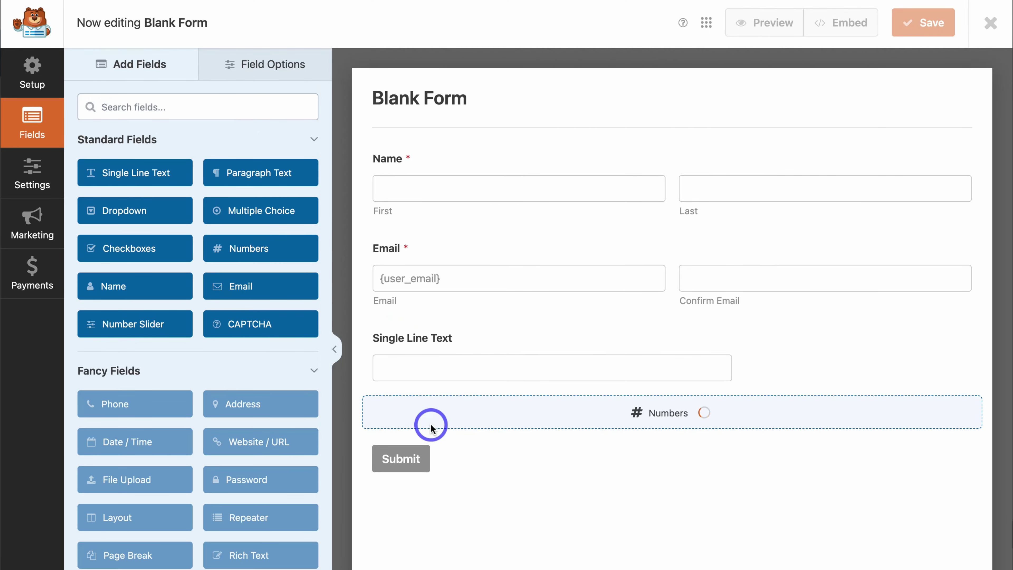
- Label the Single Line Text field "Website URL" and give it the description "Please add your website URL if you have an existing website."
{"action": "left_click", "coordinate": [499, 341]}
{"action": "left_click_drag", "start_coordinate": [166, 173], "coordinate": [82, 171]}
{"action": "type", "text": "Website URL"}
{"action": "left_click", "coordinate": [89, 226]}
{"action": "type", "text": "Please add your website URL if you have an existing website."}
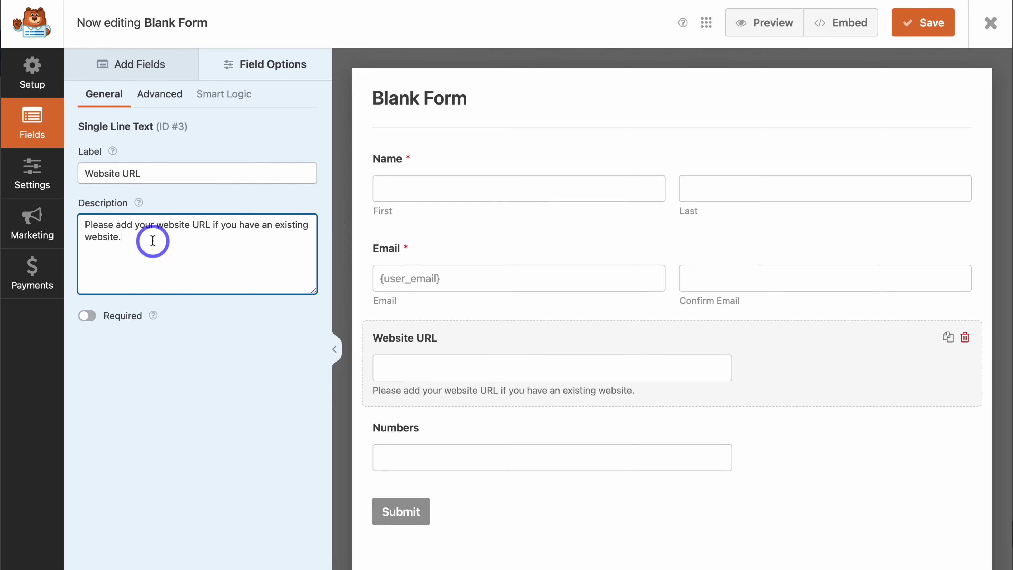